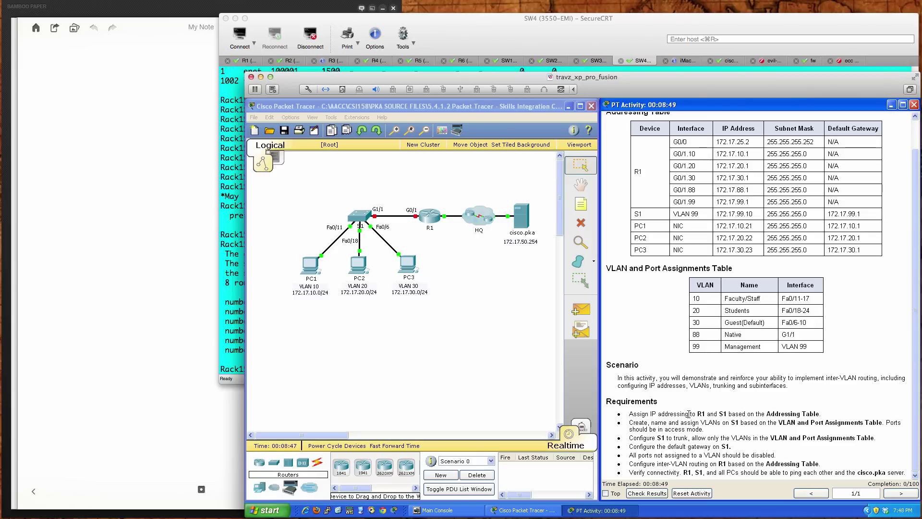
Step: Open the command line interface of switch S1 at its user prompt
{"action": "left_click", "coordinate": [358, 216]}
{"action": "left_click_drag", "start_coordinate": [486, 194], "coordinate": [339, 236]}
{"action": "left_click", "coordinate": [352, 244]}
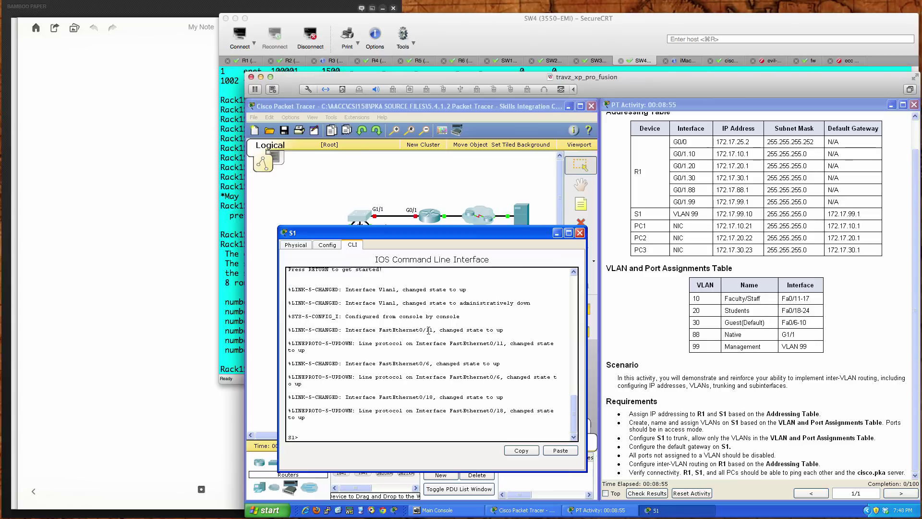
{"action": "key", "text": "Return"}
{"action": "key", "text": "Return"}
{"action": "key", "text": "Return"}
Step: Enter privileged mode and then global configuration mode on switch S1
{"action": "type", "text": "en"}
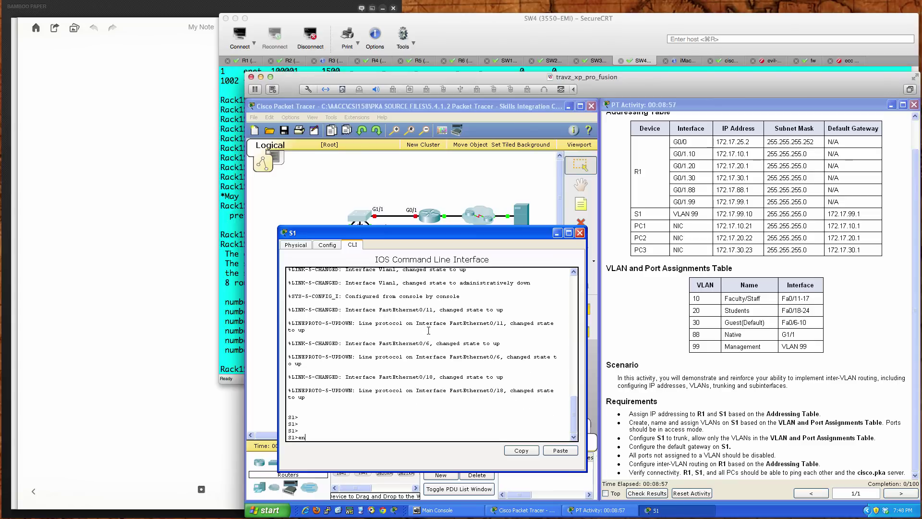
{"action": "key", "text": "Return"}
{"action": "type", "text": "confi"}
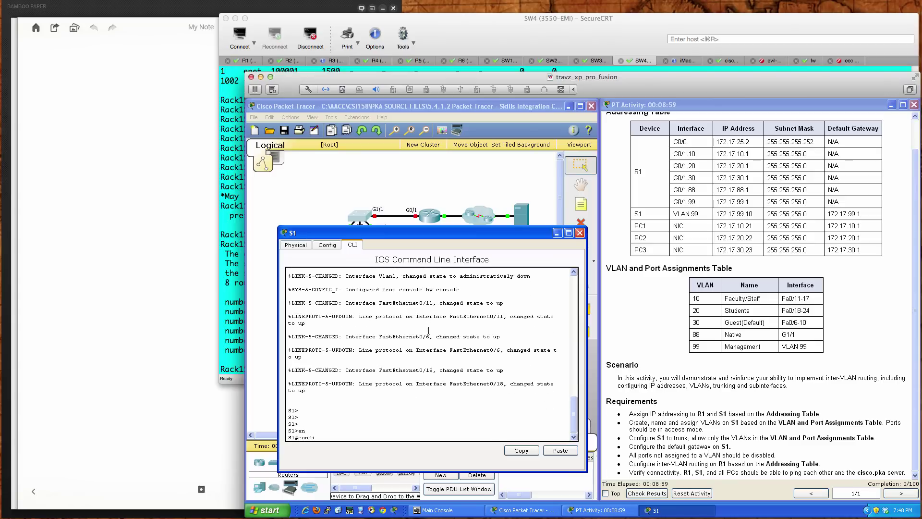
{"action": "type", "text": " t"}
{"action": "key", "text": "Return"}
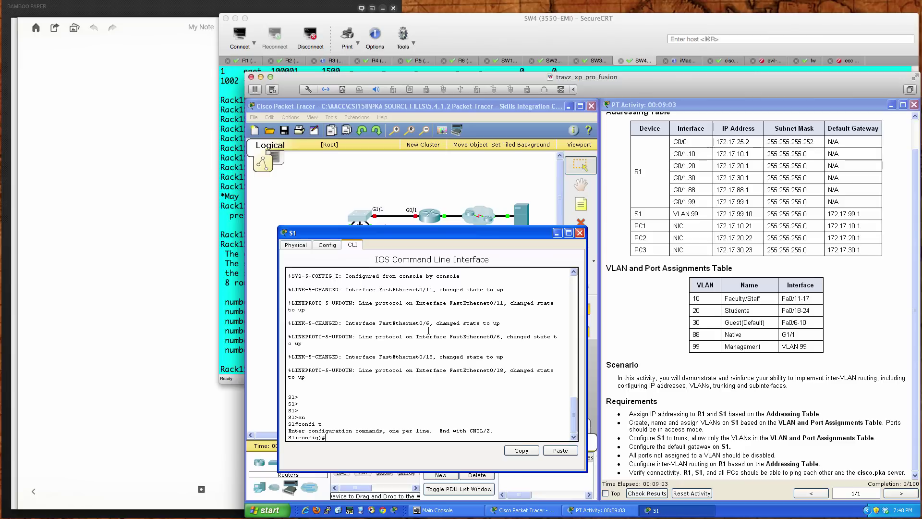
{"action": "key", "text": "Return"}
{"action": "key", "text": "Return"}
{"action": "key", "text": "Return"}
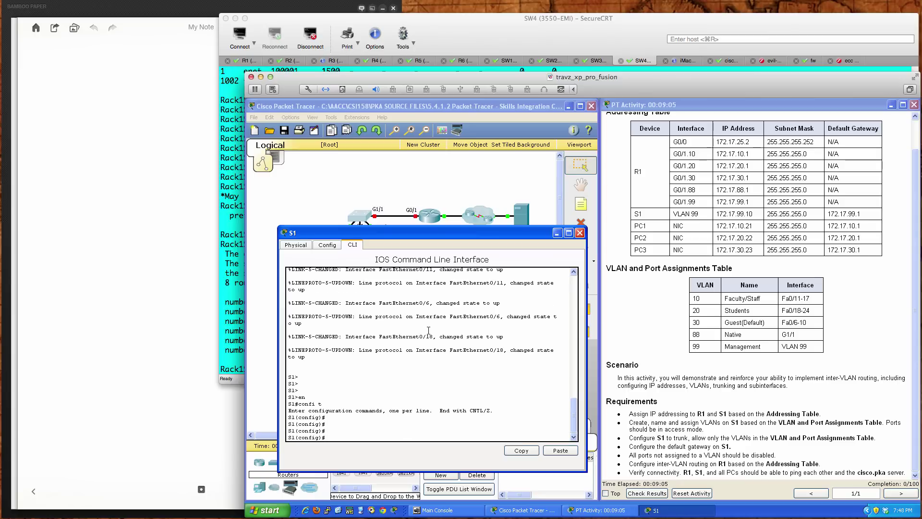
Step: Enable interface VLAN 99 on S1 and assign it IP address 172.17.99.10 with mask 255.255.255.0
{"action": "type", "text": "int vlan 99"}
{"action": "key", "text": "Return"}
{"action": "type", "text": "no shut"}
{"action": "key", "text": "Return"}
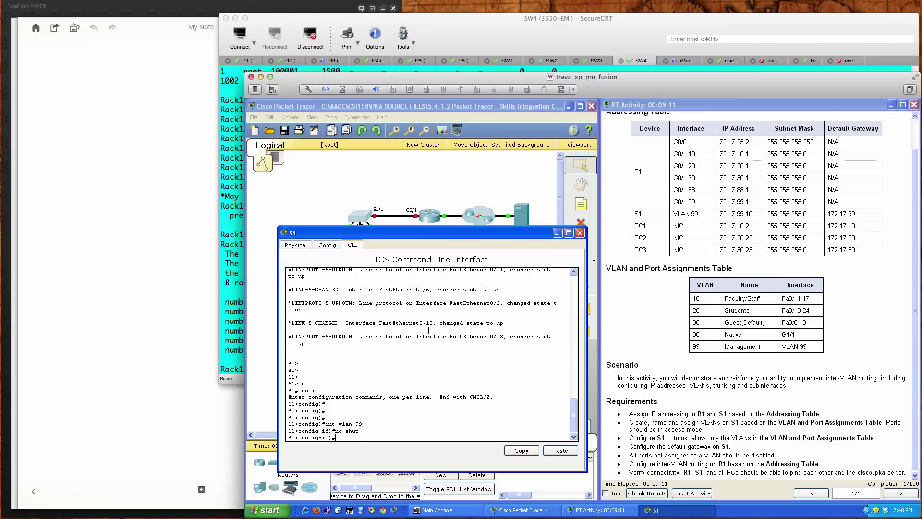
{"action": "type", "text": "ip addree"}
{"action": "key", "text": "Tab"}
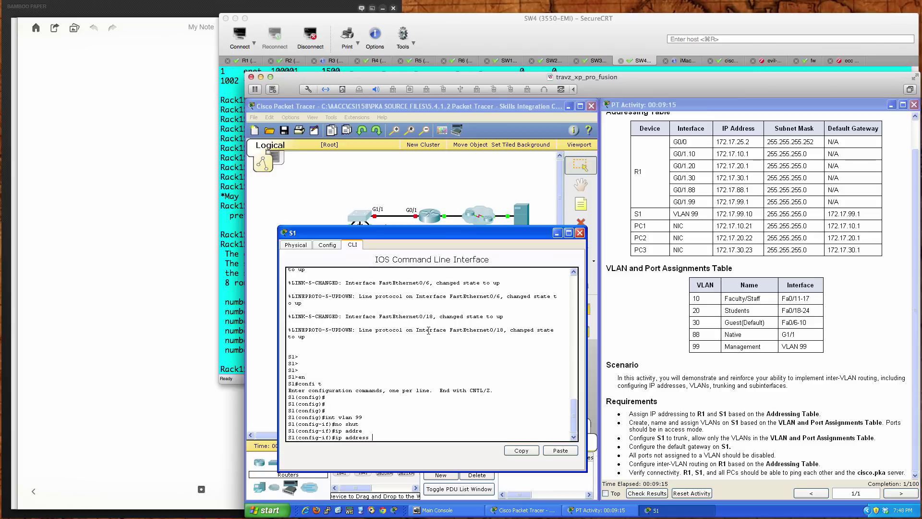
{"action": "type", "text": "172.17.99.10 255.255.255.0"}
{"action": "key", "text": "Return"}
Step: Set the VLAN 99 interface description to "VLAN 99 INTERFACE" and return to global configuration mode
{"action": "type", "text": "des"}
{"action": "key", "text": "Tab"}
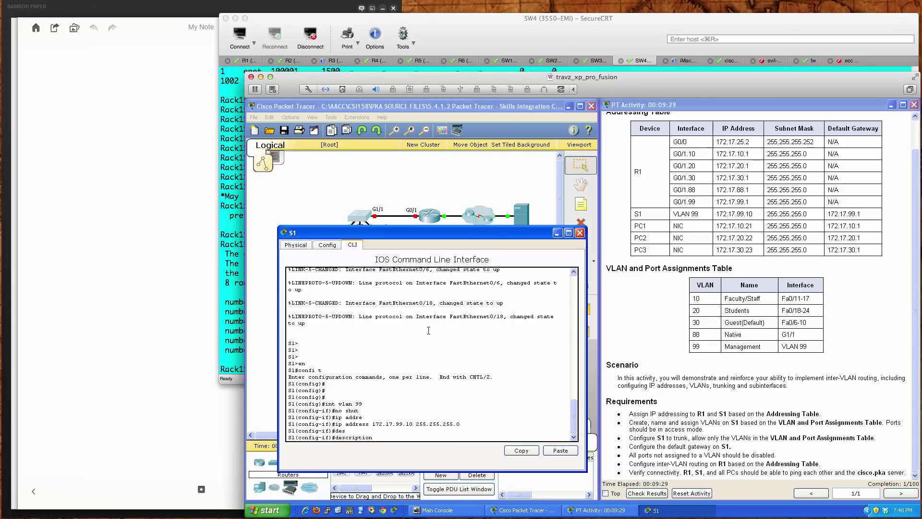
{"action": "type", "text": "VLAN 99 INTERFACE"}
{"action": "key", "text": "Return"}
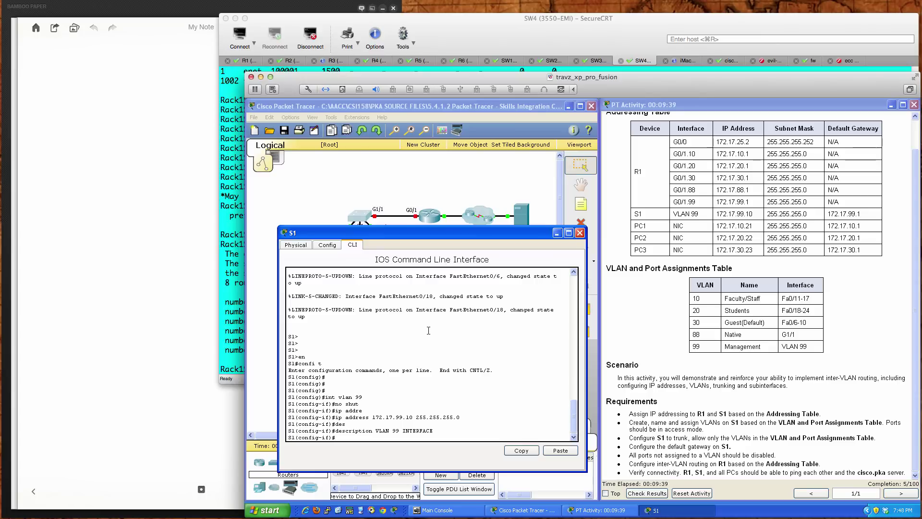
{"action": "type", "text": "exit"}
{"action": "key", "text": "Return"}
{"action": "key", "text": "Return"}
{"action": "key", "text": "Return"}
{"action": "key", "text": "Return"}
{"action": "key", "text": "Return"}
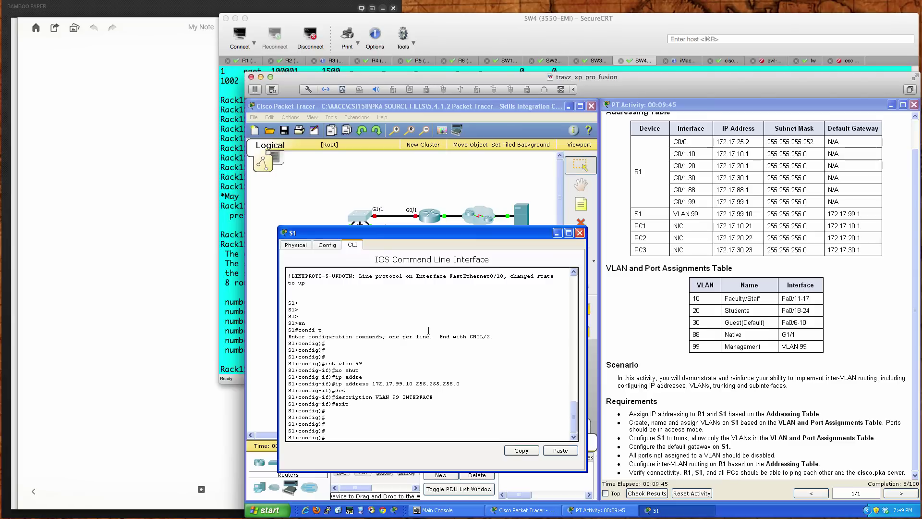
Step: Set S1's default gateway to 172.17.99.1 and check it against the G0/1.99 row of the addressing table
{"action": "type", "text": "ip def"}
{"action": "key", "text": "Tab"}
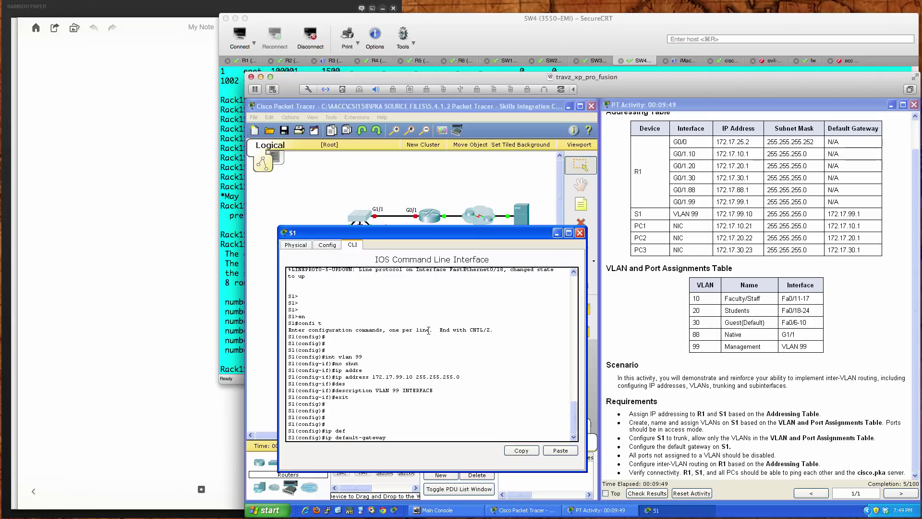
{"action": "type", "text": "172.17"}
{"action": "type", "text": ".99.1"}
{"action": "key", "text": "Return"}
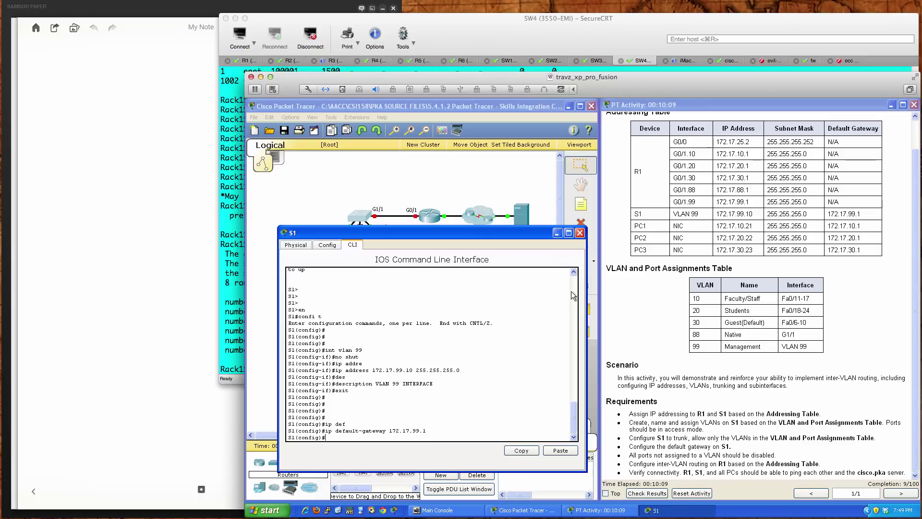
{"action": "left_click_drag", "start_coordinate": [676, 201], "coordinate": [759, 201]}
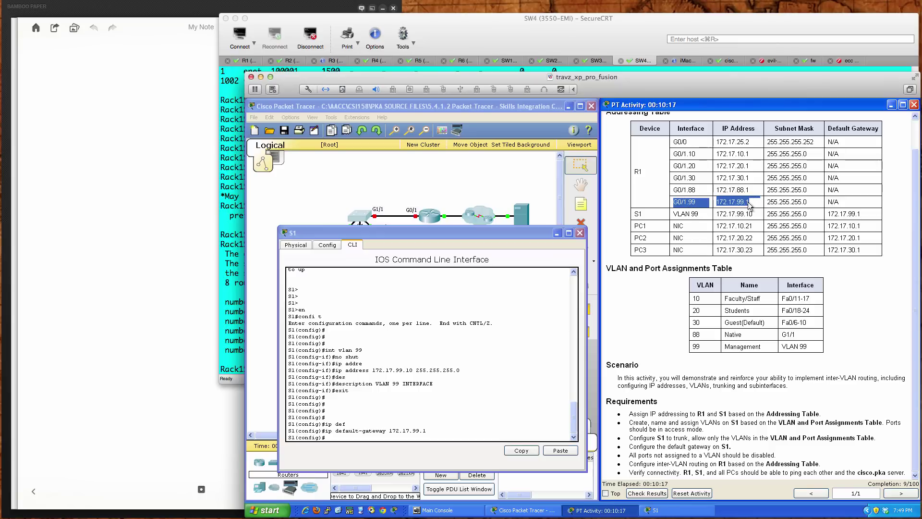
{"action": "left_click", "coordinate": [438, 437]}
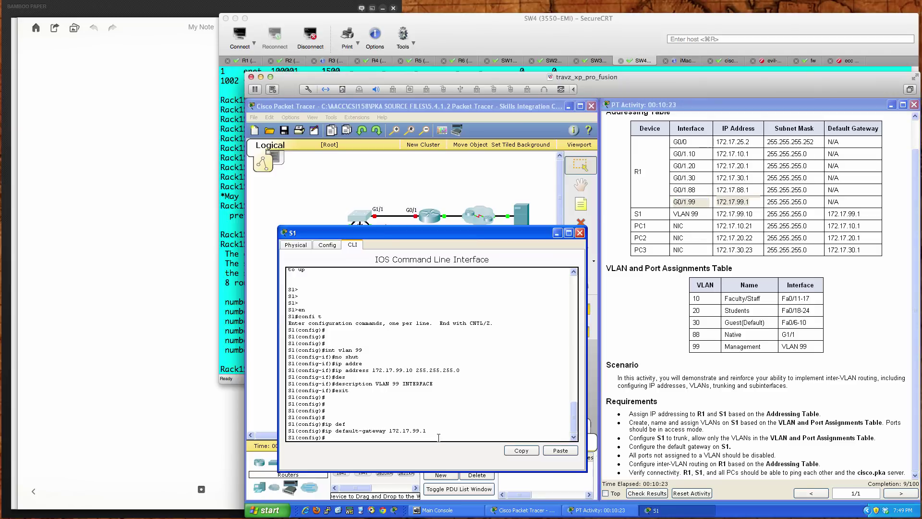
Step: Leave configuration mode on S1, save the configuration to memory, and close the switch's window
{"action": "type", "text": "end"}
{"action": "key", "text": "Return"}
{"action": "key", "text": "Return"}
{"action": "key", "text": "Return"}
{"action": "type", "text": "wri mem"}
{"action": "key", "text": "Return"}
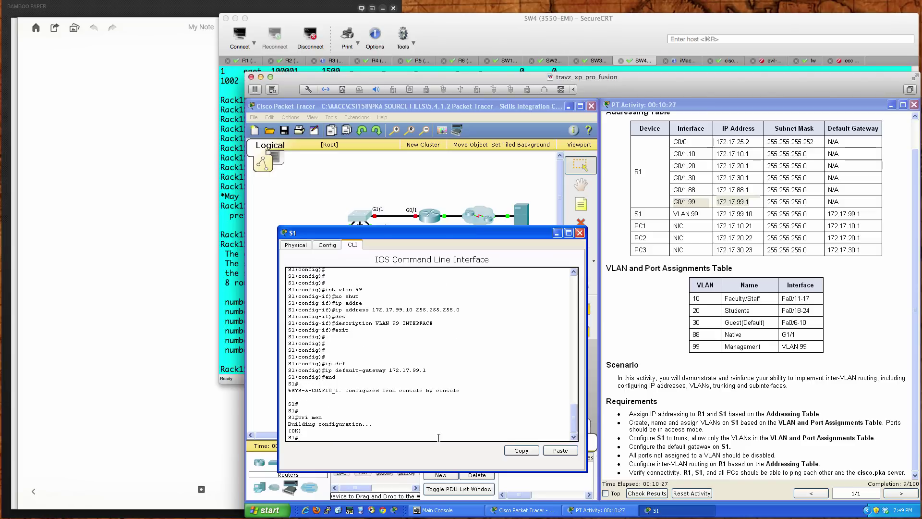
{"action": "left_click", "coordinate": [580, 233]}
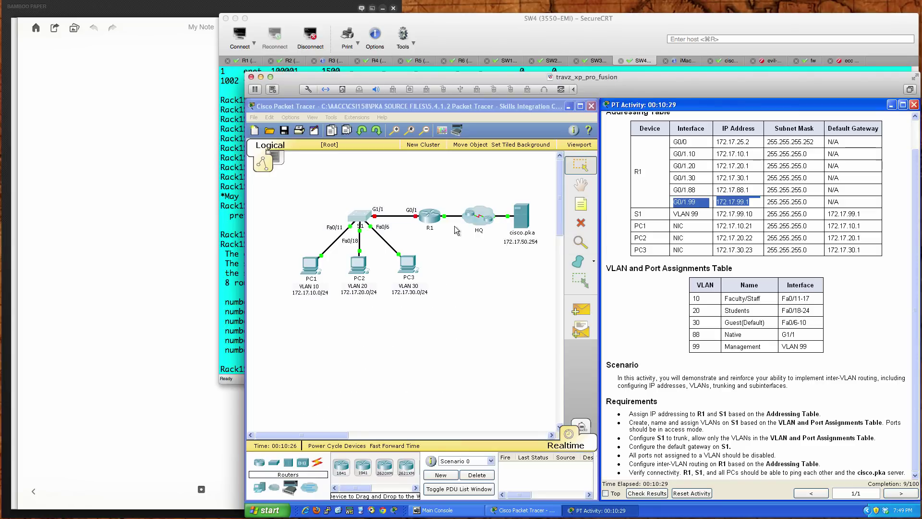
Step: Open the command line interface of router R1 at its user prompt
{"action": "left_click", "coordinate": [432, 218]}
{"action": "left_click_drag", "start_coordinate": [488, 191], "coordinate": [356, 249]}
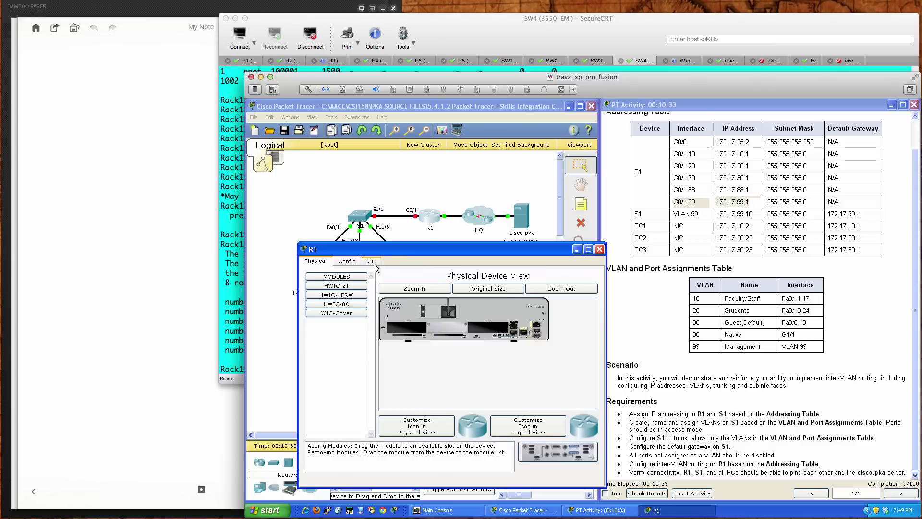
{"action": "left_click", "coordinate": [374, 262]}
{"action": "key", "text": "Return"}
{"action": "key", "text": "Return"}
{"action": "key", "text": "Return"}
{"action": "key", "text": "Return"}
{"action": "key", "text": "Return"}
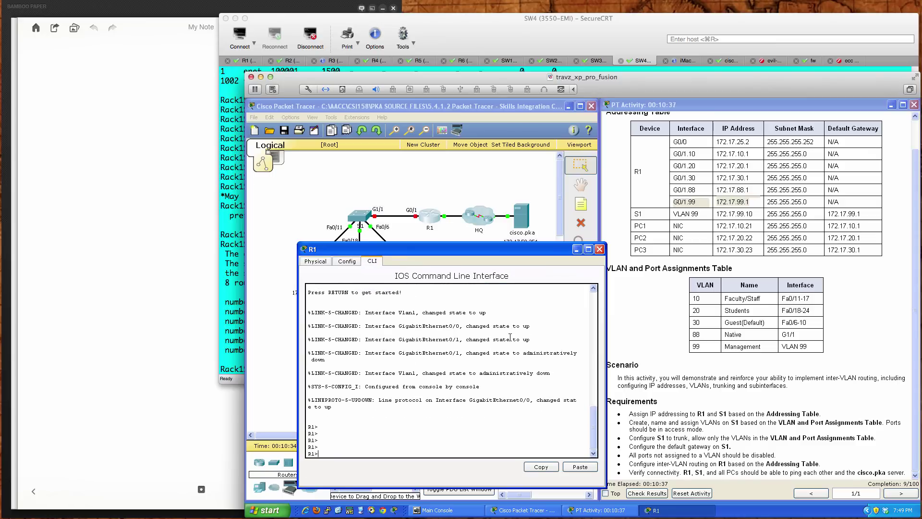
Step: Enter privileged mode and then global configuration mode on router R1
{"action": "type", "text": "en"}
{"action": "key", "text": "Return"}
{"action": "key", "text": "Return"}
{"action": "key", "text": "Return"}
{"action": "key", "text": "Return"}
{"action": "type", "text": "conf t"}
{"action": "key", "text": "Return"}
{"action": "key", "text": "Return"}
{"action": "key", "text": "Return"}
{"action": "key", "text": "Return"}
{"action": "key", "text": "Return"}
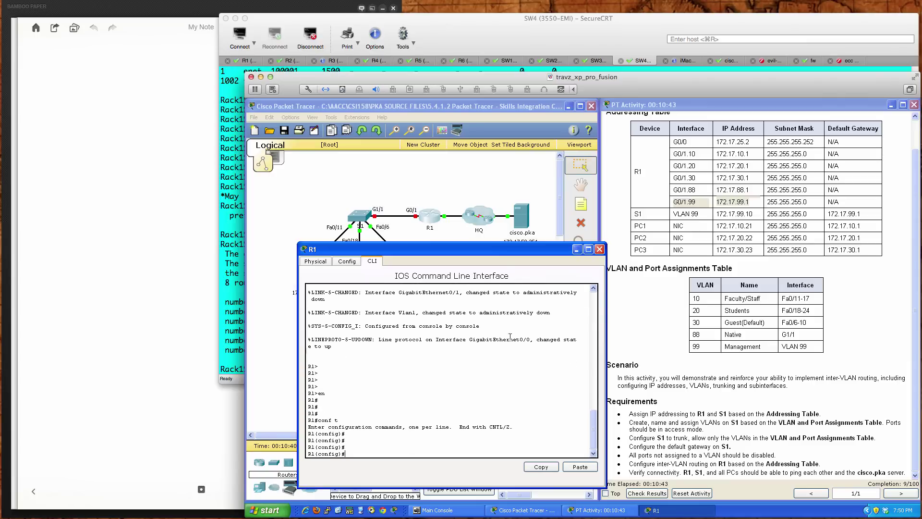
Step: Enable R1's gi0/0 interface and assign it IP address 172.17.25.2 with mask 255.255.255.252
{"action": "type", "text": "int gi0/0"}
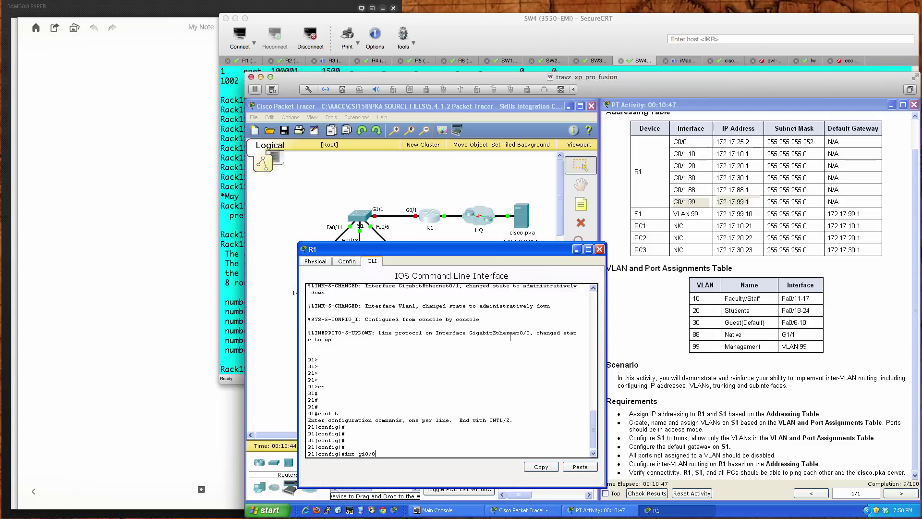
{"action": "key", "text": "Return"}
{"action": "type", "text": "no sh"}
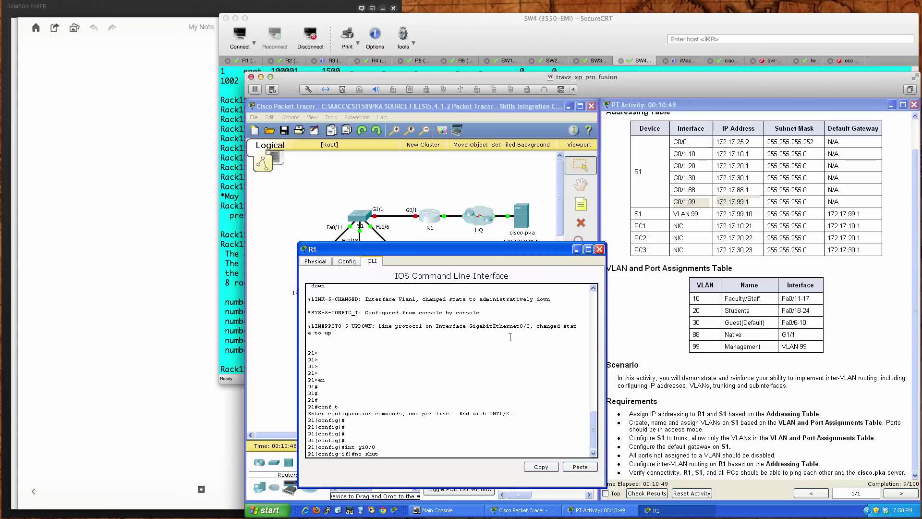
{"action": "type", "text": "ut"}
{"action": "key", "text": "Return"}
{"action": "key", "text": "Return"}
{"action": "key", "text": "Return"}
{"action": "key", "text": "Return"}
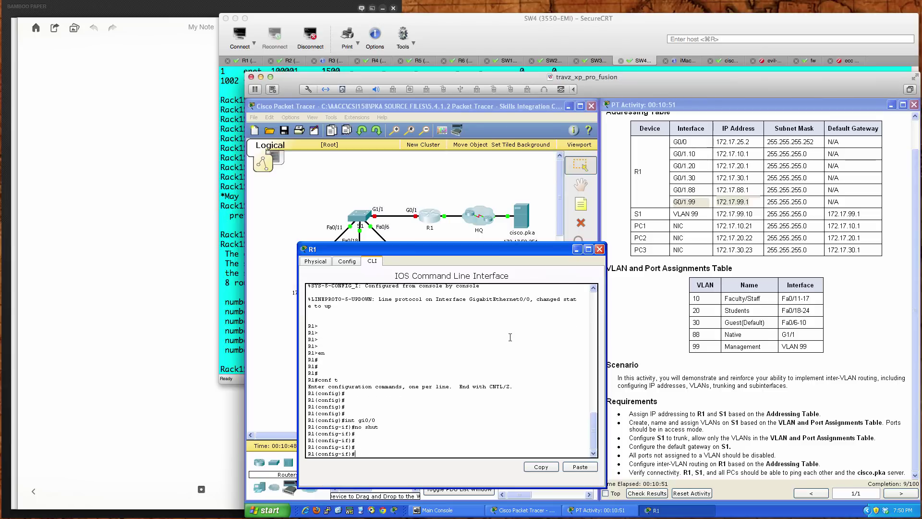
{"action": "type", "text": "ip add"}
{"action": "key", "text": "Tab"}
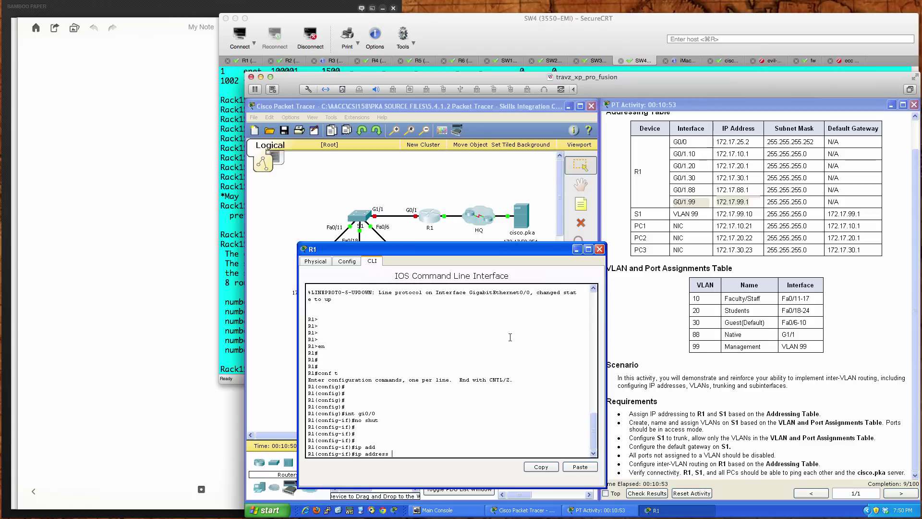
{"action": "type", "text": "172.17.25.2 255.255.255.252"}
{"action": "key", "text": "Return"}
Step: Start the description command for R1's gi0/0 interface
{"action": "type", "text": "des"}
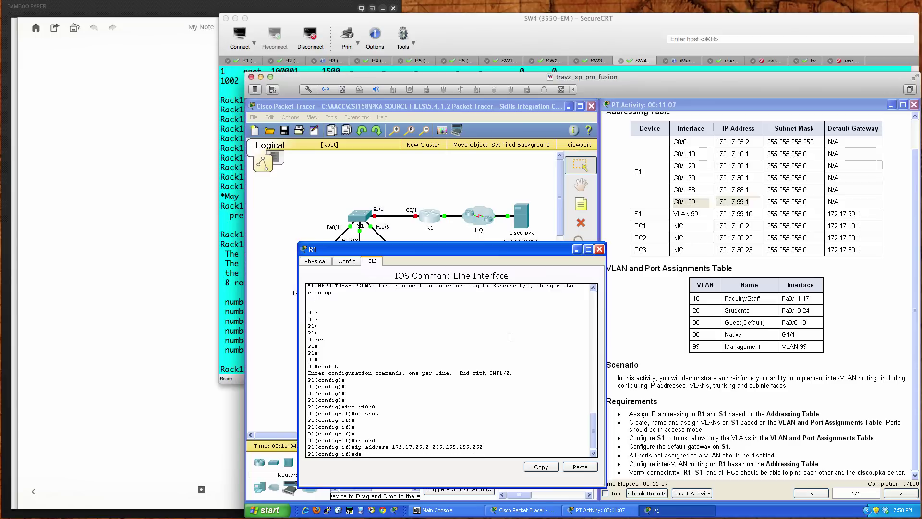
{"action": "key", "text": "Tab"}
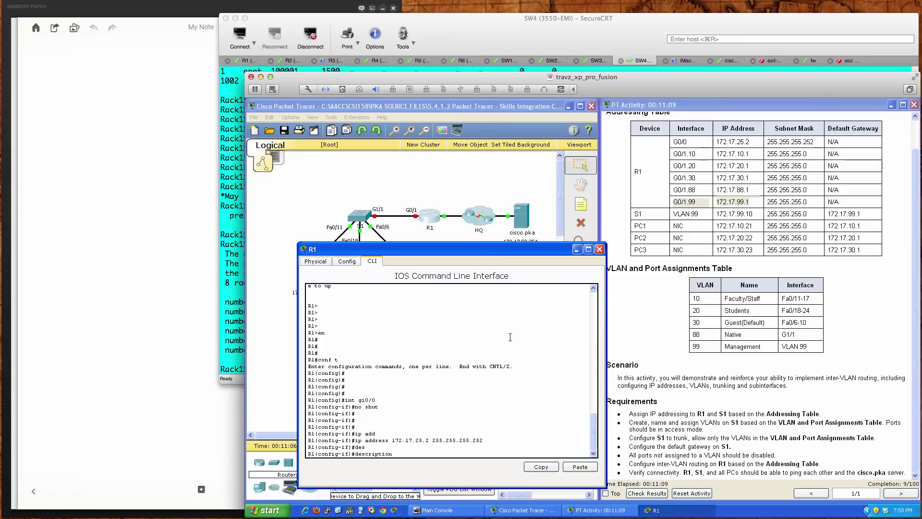
{"action": "key", "text": "BackSpace"}
{"action": "key", "text": "BackSpace"}
{"action": "type", "text": "WAN INTERF"}
{"action": "type", "text": "ACE"}
{"action": "key", "text": "BackSpace"}
{"action": "key", "text": "BackSpace"}
{"action": "key", "text": "BackSpace"}
{"action": "key", "text": "BackSpace"}
{"action": "key", "text": "BackSpace"}
{"action": "key", "text": "BackSpace"}
{"action": "key", "text": "BackSpace"}
{"action": "key", "text": "BackSpace"}
{"action": "key", "text": "BackSpace"}
{"action": "key", "text": "BackSpace"}
{"action": "key", "text": "BackSpace"}
{"action": "key", "text": "BackSpace"}
{"action": "key", "text": "BackSpace"}
{"action": "key", "text": "BackSpace"}
{"action": "key", "text": "BackSpace"}
Step: Set the gi0/0 interface description to "HQ INTERFACE"
{"action": "key", "text": "Tab"}
{"action": "type", "text": "HQ INTERFACE"}
{"action": "key", "text": "Return"}
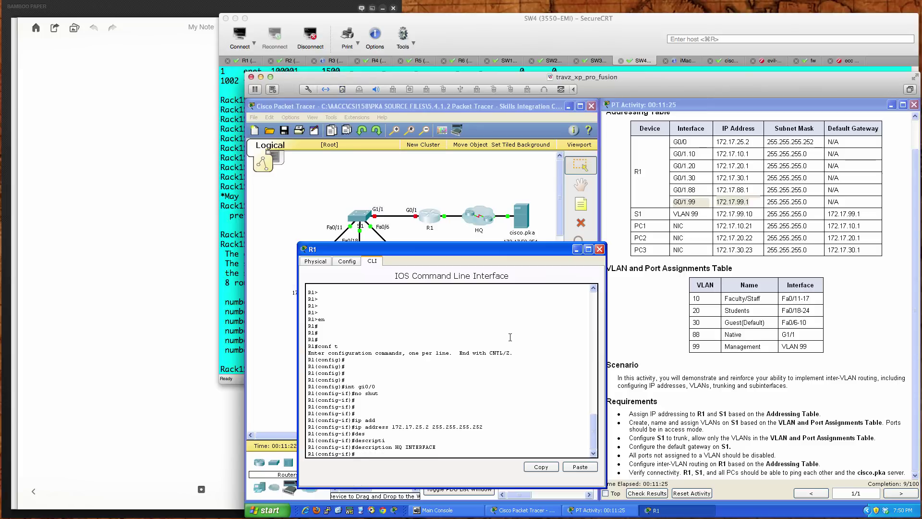
Step: Create subinterface gi0/1.10 on R1 with dot1Q encapsulation for VLAN 10 and IP address 172.17.10.1 255.255.255.0
{"action": "type", "text": "int gi0/1.10"}
{"action": "key", "text": "Return"}
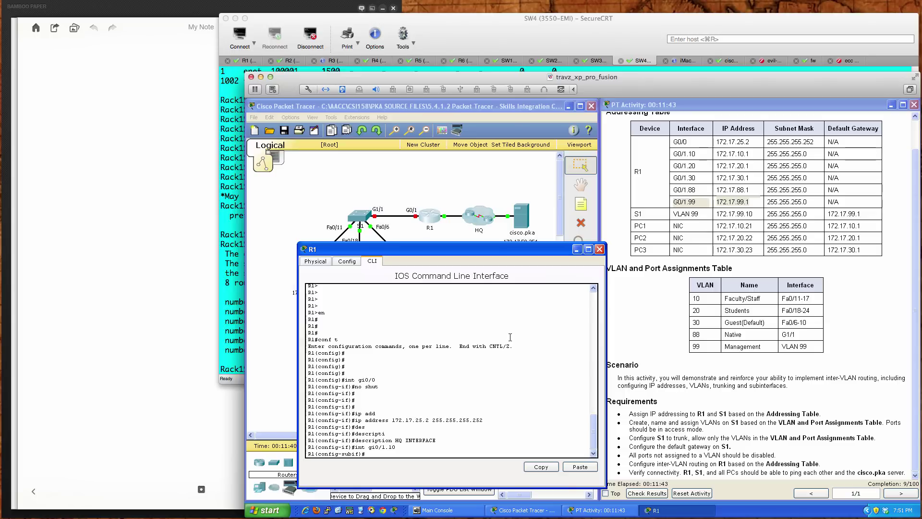
{"action": "type", "text": "enc"}
{"action": "key", "text": "Tab"}
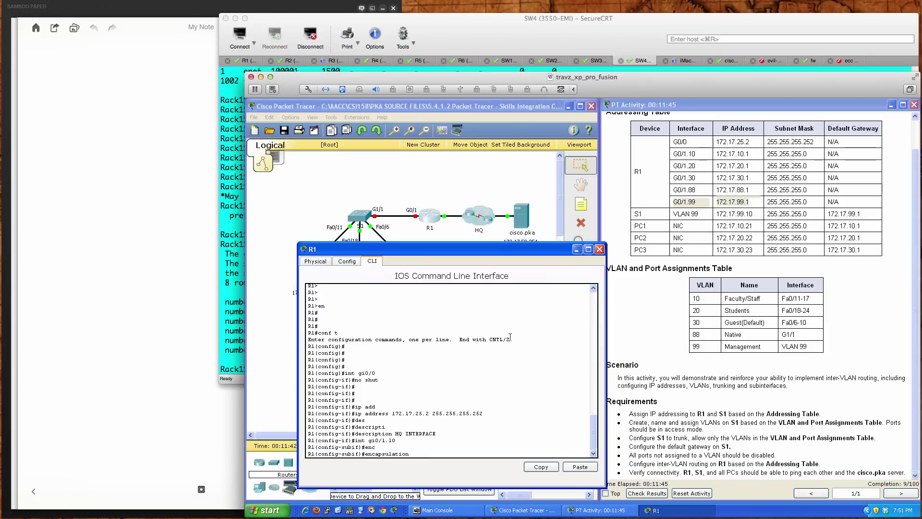
{"action": "type", "text": "do"}
{"action": "key", "text": "Tab"}
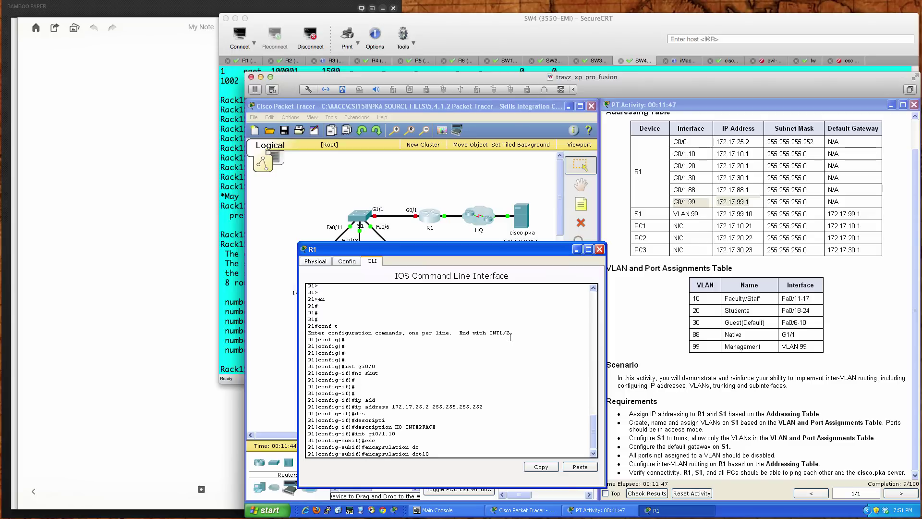
{"action": "type", "text": "10"}
{"action": "key", "text": "Return"}
{"action": "type", "text": "ip add"}
{"action": "key", "text": "Tab"}
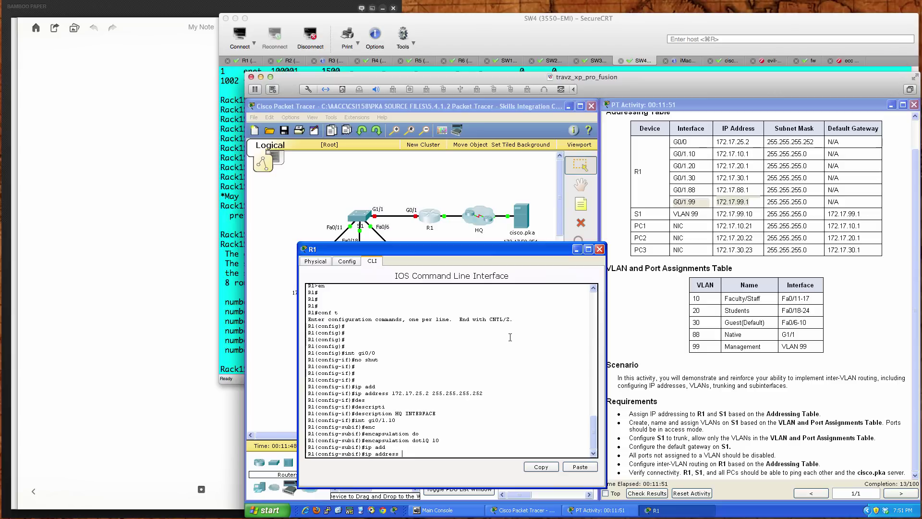
{"action": "type", "text": "172.17.10.1 255.255.255.0"}
{"action": "key", "text": "Return"}
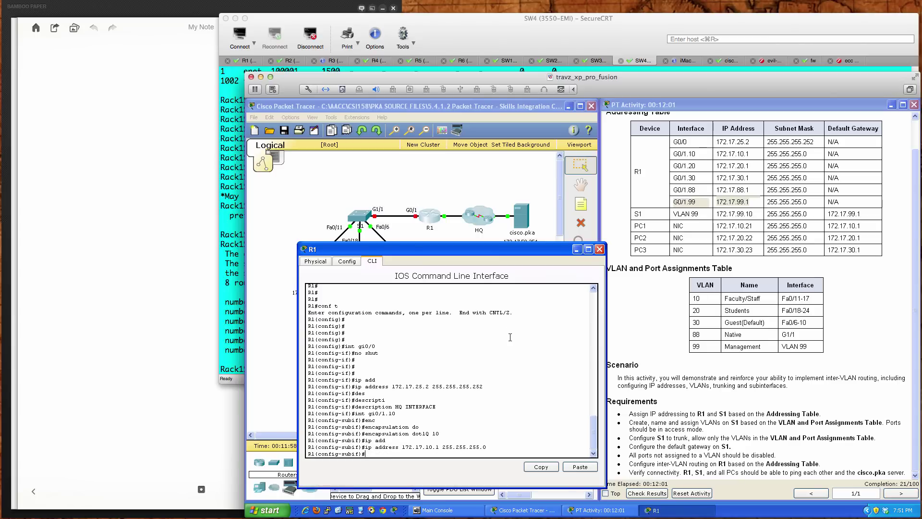
Step: Create subinterface gi0/1.20 on R1 with dot1Q encapsulation for VLAN 20 and IP address 172.17.20.1 255.255.255.0
{"action": "type", "text": "int gi0/1.20"}
{"action": "key", "text": "Return"}
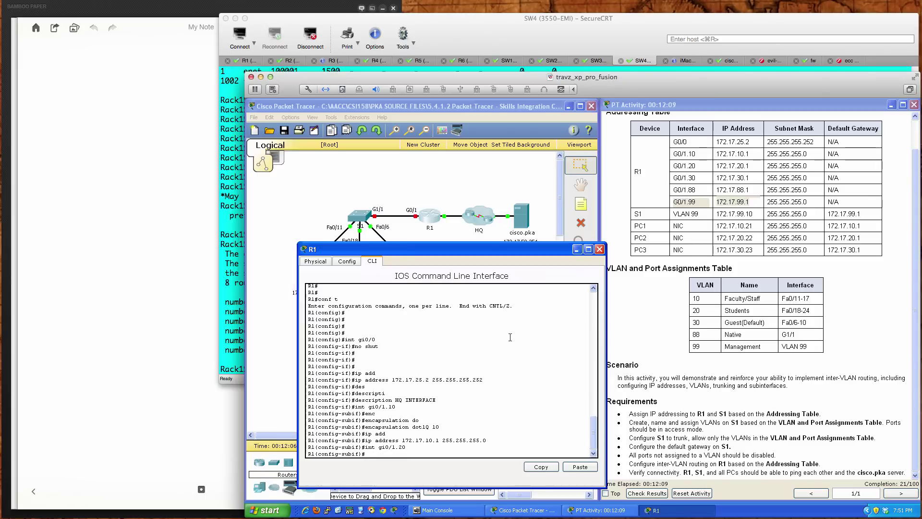
{"action": "type", "text": "enc"}
{"action": "key", "text": "Tab"}
{"action": "type", "text": "dot"}
{"action": "key", "text": "Tab"}
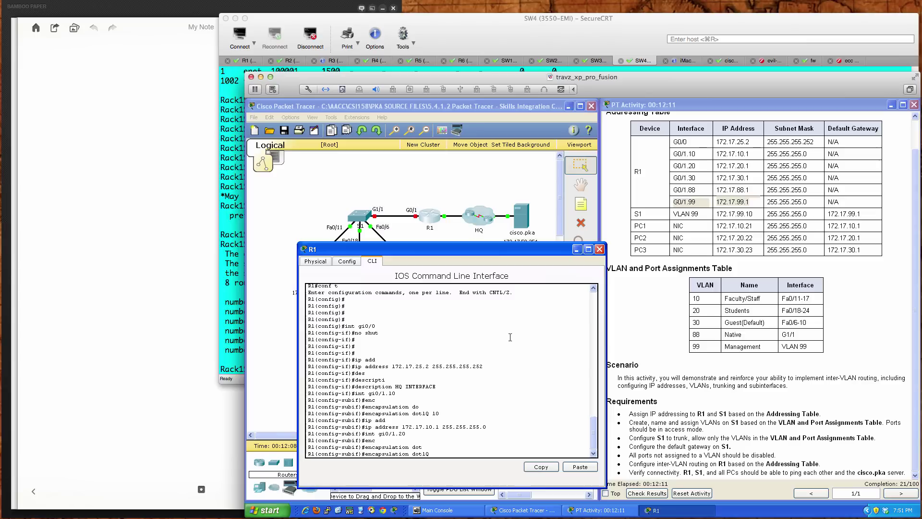
{"action": "type", "text": "20"}
{"action": "key", "text": "Return"}
{"action": "type", "text": "ip add"}
{"action": "key", "text": "Tab"}
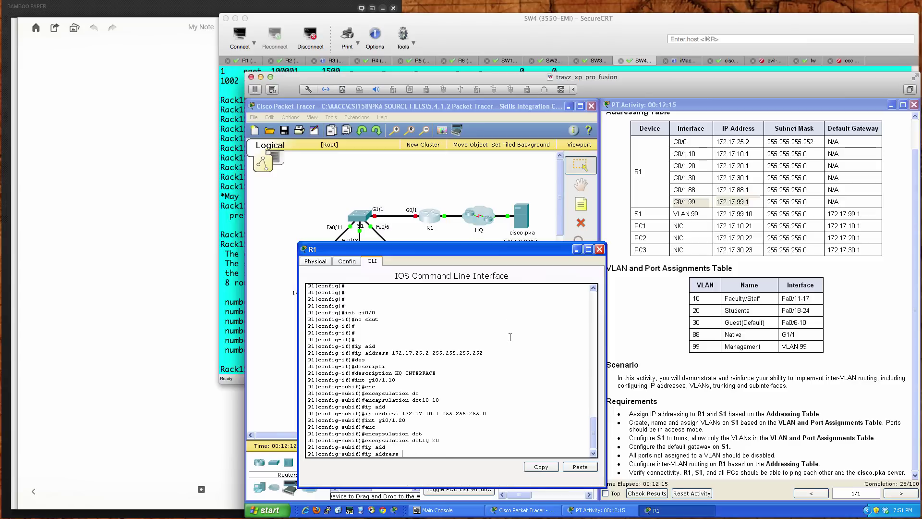
{"action": "type", "text": "172.17.20.1 255.255.255.0"}
{"action": "key", "text": "Return"}
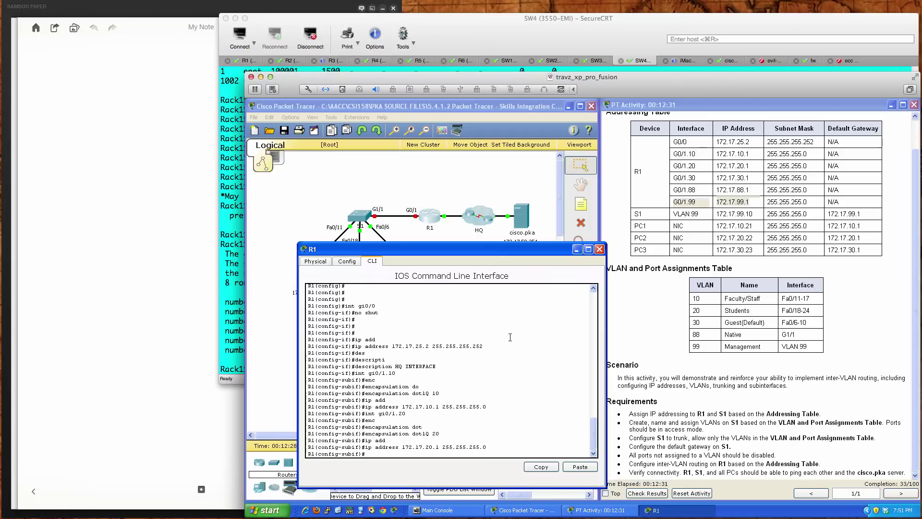
Step: Create subinterface gi0/1.30 on R1 with dot1Q encapsulation for VLAN 30 and IP address 172.17.30.1 255.255.255.0
{"action": "type", "text": "int gi0/1.30"}
{"action": "key", "text": "Return"}
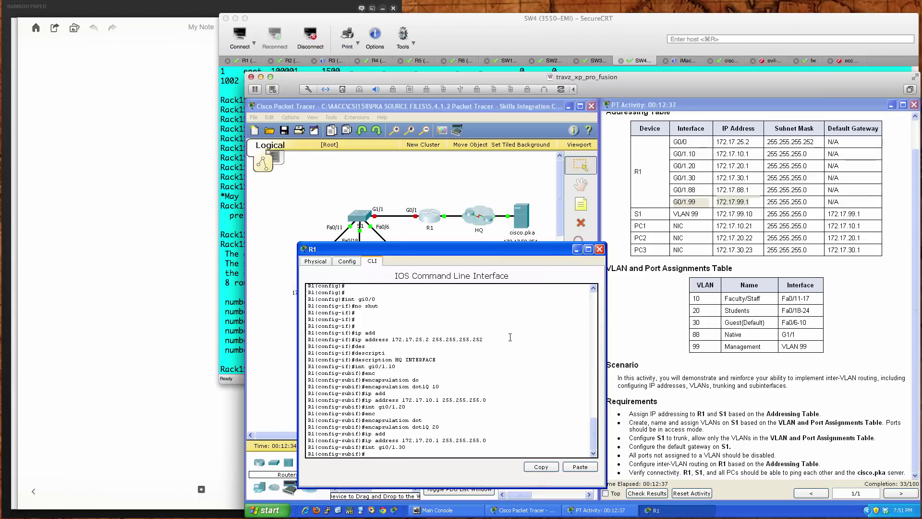
{"action": "type", "text": "enc"}
{"action": "key", "text": "Tab"}
{"action": "type", "text": "dot"}
{"action": "key", "text": "Tab"}
{"action": "type", "text": "30"}
{"action": "key", "text": "Return"}
{"action": "type", "text": "ip add"}
{"action": "key", "text": "Tab"}
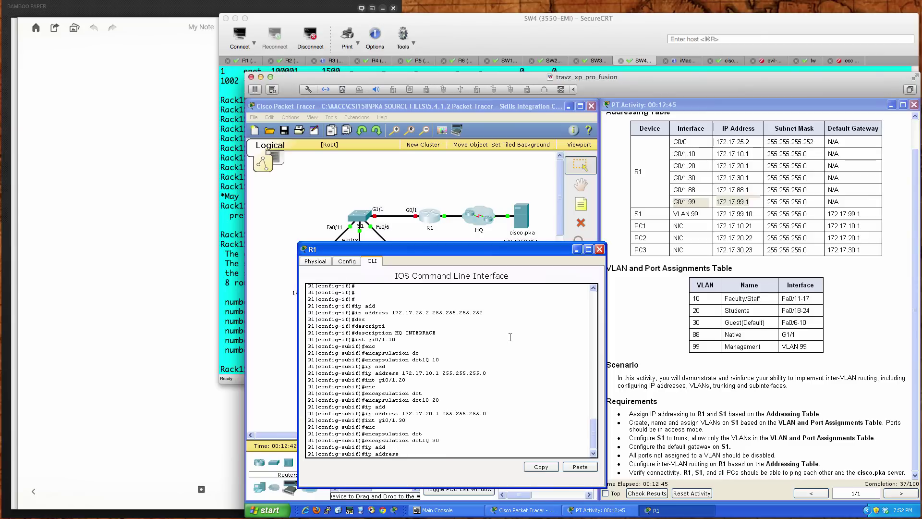
{"action": "type", "text": "172.17.30.1 255.255.255.0"}
{"action": "key", "text": "Return"}
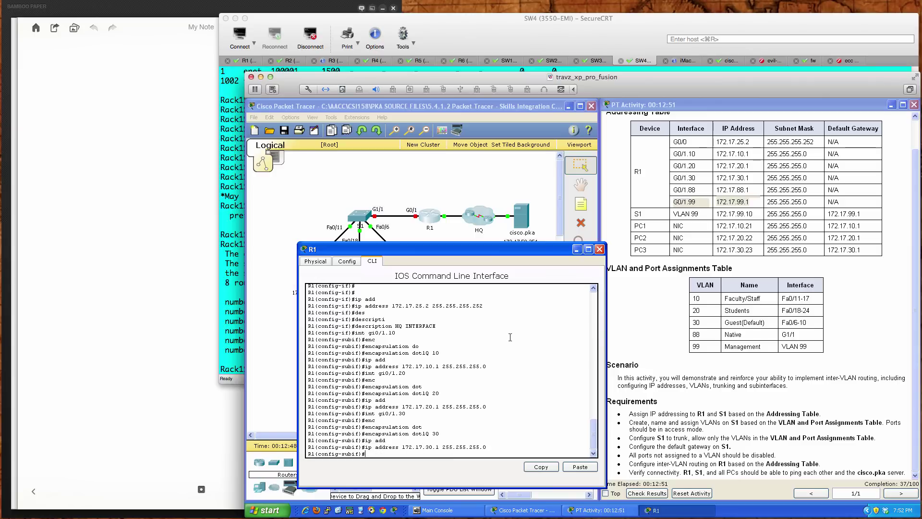
Step: Create subinterface gi0/1.88 on R1 with dot1Q encapsulation for VLAN 88 and IP address 172.17.88.1 255.255.255.0
{"action": "type", "text": "int gi0/1.88"}
{"action": "key", "text": "Return"}
{"action": "type", "text": "enc"}
{"action": "key", "text": "Tab"}
{"action": "type", "text": "dot"}
{"action": "key", "text": "Tab"}
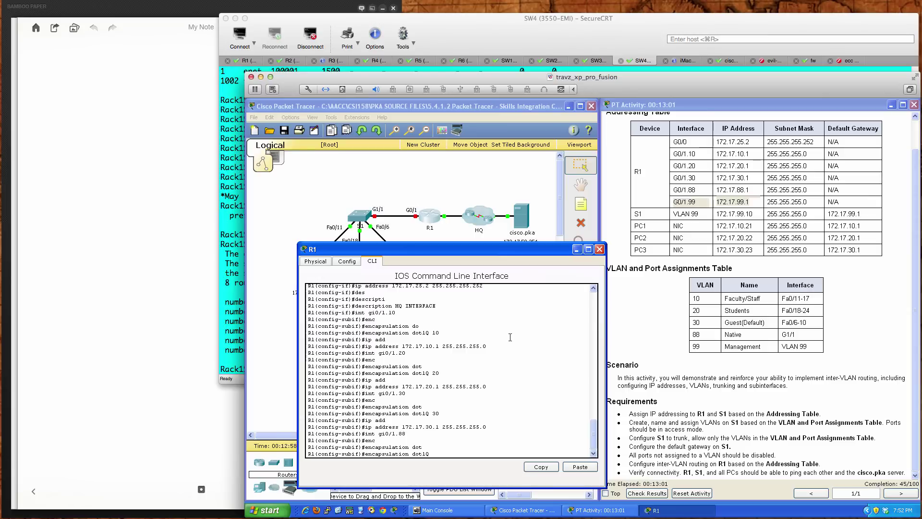
{"action": "type", "text": "88"}
{"action": "key", "text": "Return"}
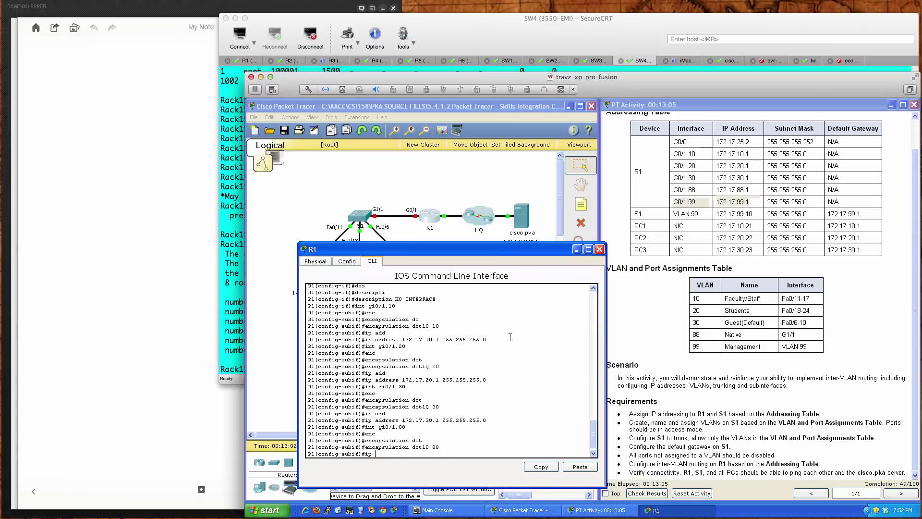
{"action": "type", "text": "ip add"}
{"action": "key", "text": "Tab"}
{"action": "type", "text": "172.17.88.1"}
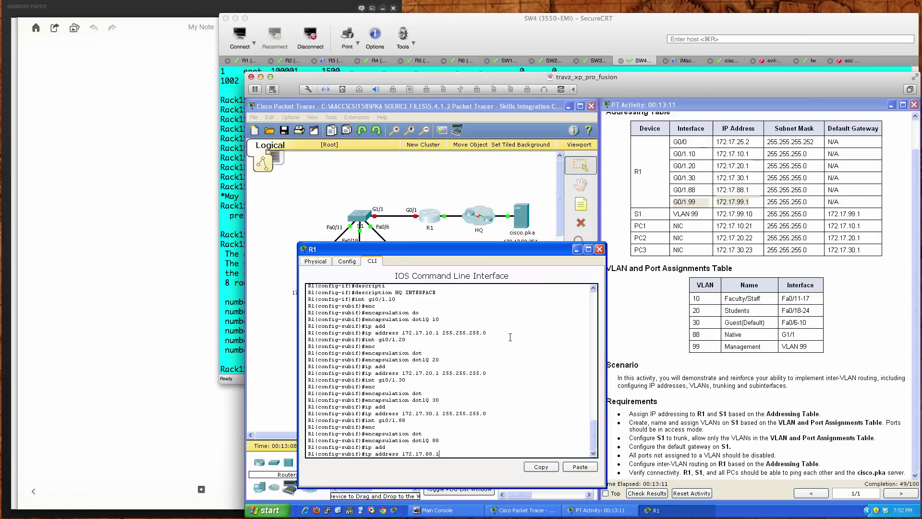
{"action": "type", "text": " 255.255.255.0"}
{"action": "key", "text": "Return"}
Step: Create subinterface gi0/1.99 on R1 with dot1Q encapsulation for VLAN 99 and IP address 172.17.99.1 255.255.255.0, and exit configuration mode
{"action": "type", "text": "int gi0/1."}
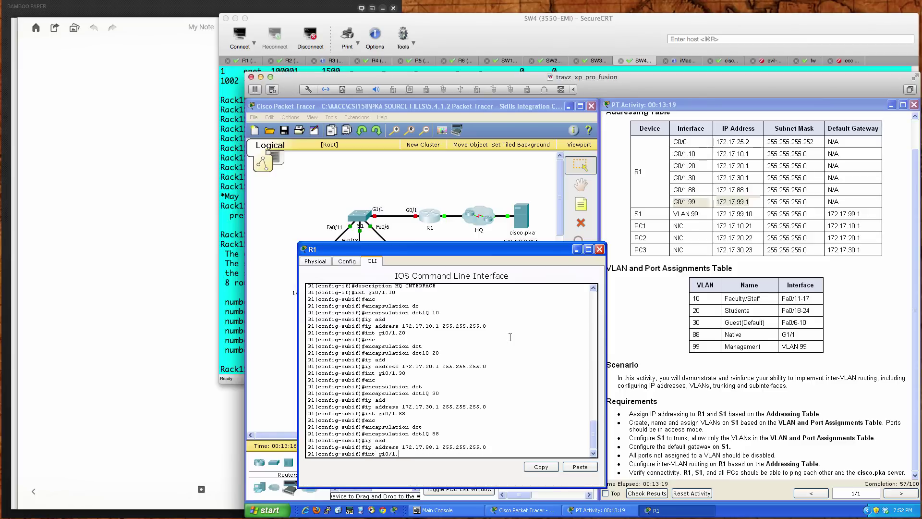
{"action": "type", "text": "99"}
{"action": "key", "text": "Return"}
{"action": "type", "text": "enc"}
{"action": "key", "text": "Tab"}
{"action": "type", "text": "dot"}
{"action": "key", "text": "Tab"}
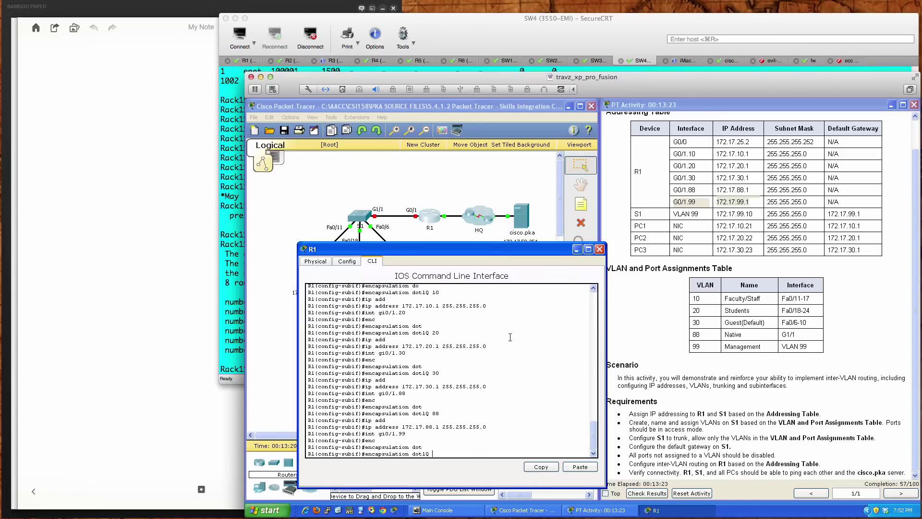
{"action": "type", "text": "99"}
{"action": "key", "text": "Return"}
{"action": "type", "text": "ip"}
{"action": "key", "text": "Tab"}
{"action": "type", "text": "add"}
{"action": "key", "text": "Tab"}
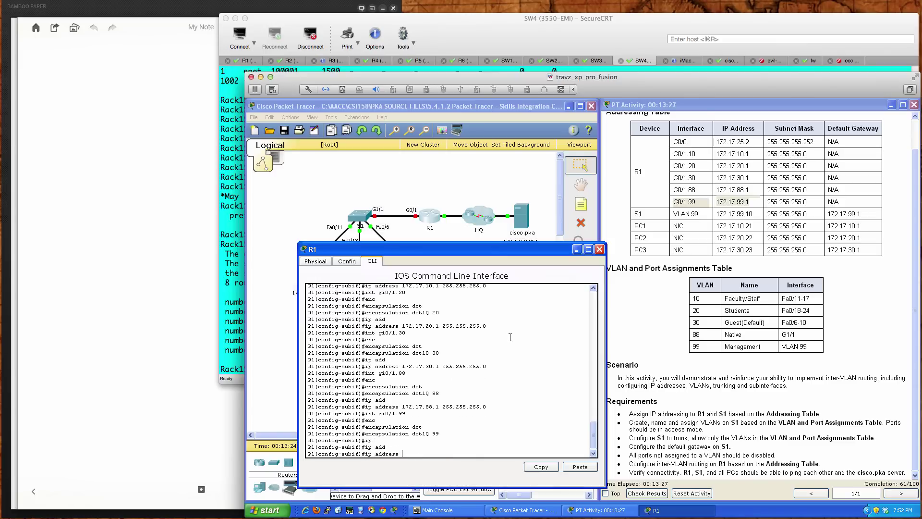
{"action": "type", "text": "172.17.99.1"}
{"action": "type", "text": "255.255.255.0"}
{"action": "key", "text": "Return"}
{"action": "type", "text": "end"}
{"action": "key", "text": "Return"}
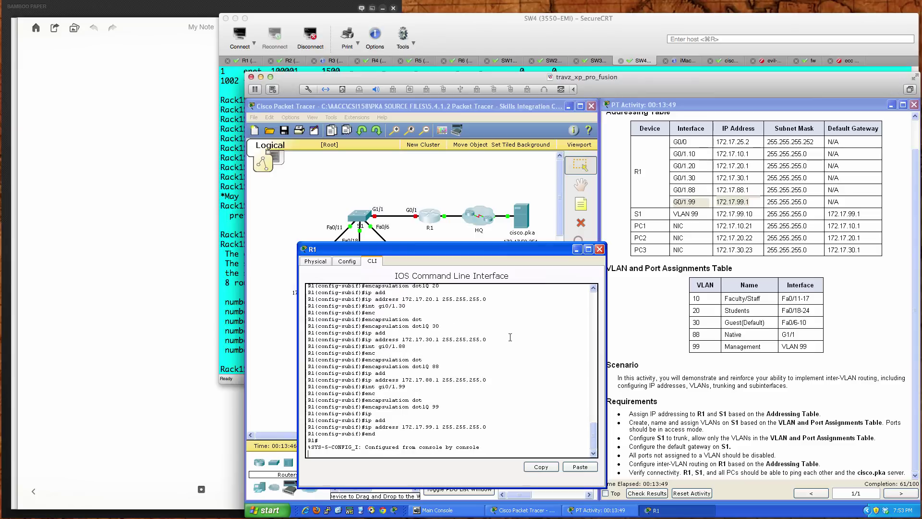
{"action": "key", "text": "Return"}
{"action": "key", "text": "Return"}
{"action": "key", "text": "Return"}
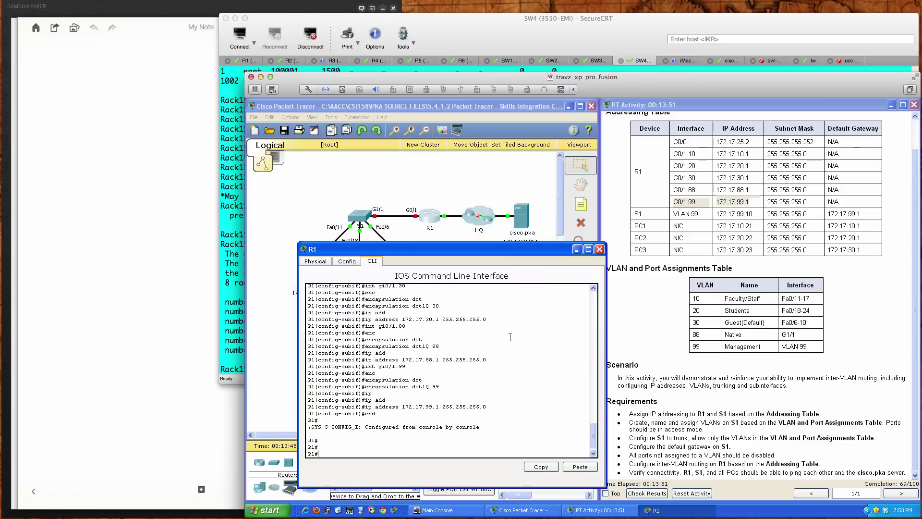
Step: Enable R1's physical gi0/1 interface with no shut
{"action": "type", "text": "conf t"}
{"action": "key", "text": "Return"}
{"action": "type", "text": "int gi0/1"}
{"action": "key", "text": "Return"}
{"action": "type", "text": "no shut"}
{"action": "key", "text": "Return"}
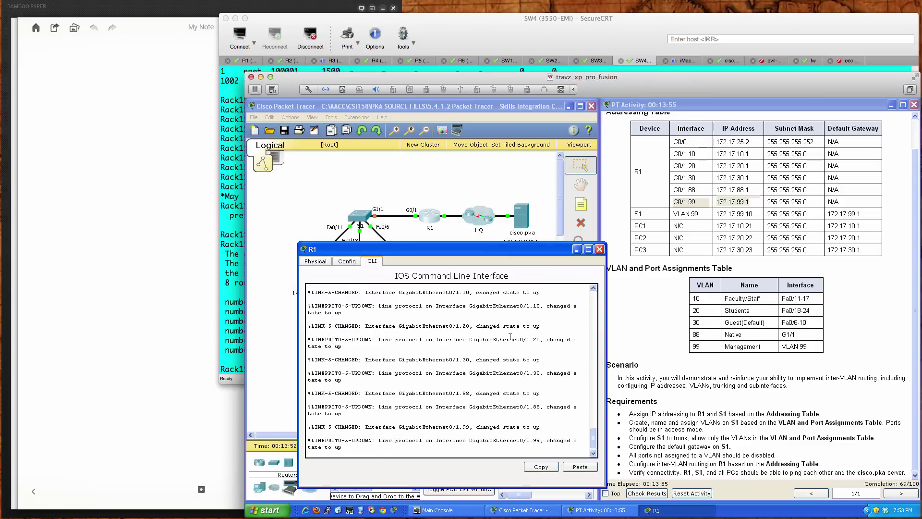
Step: Display the brief IP interface summary on R1 to check the addresses and status of its interfaces
{"action": "key", "text": "Return"}
{"action": "key", "text": "Return"}
{"action": "key", "text": "Return"}
{"action": "key", "text": "Return"}
{"action": "key", "text": "Return"}
{"action": "type", "text": "do"}
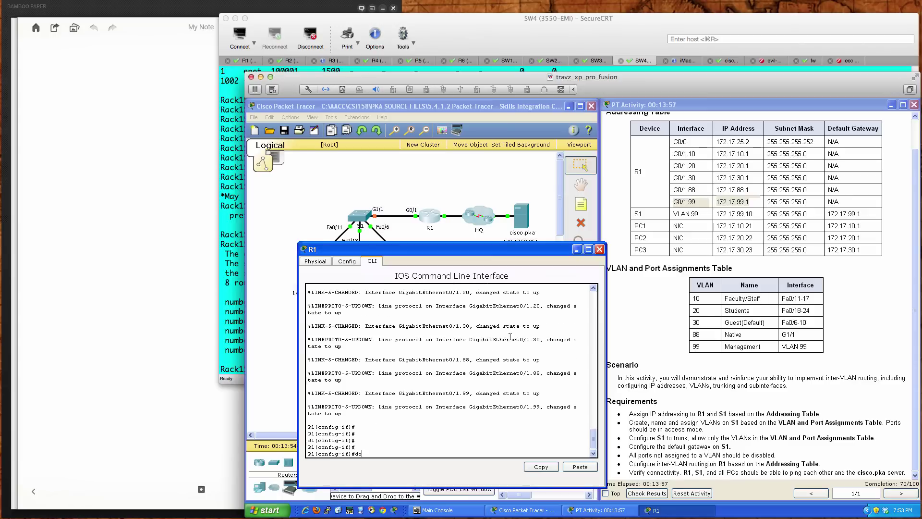
{"action": "type", "text": " sh ip inter bri"}
{"action": "key", "text": "Return"}
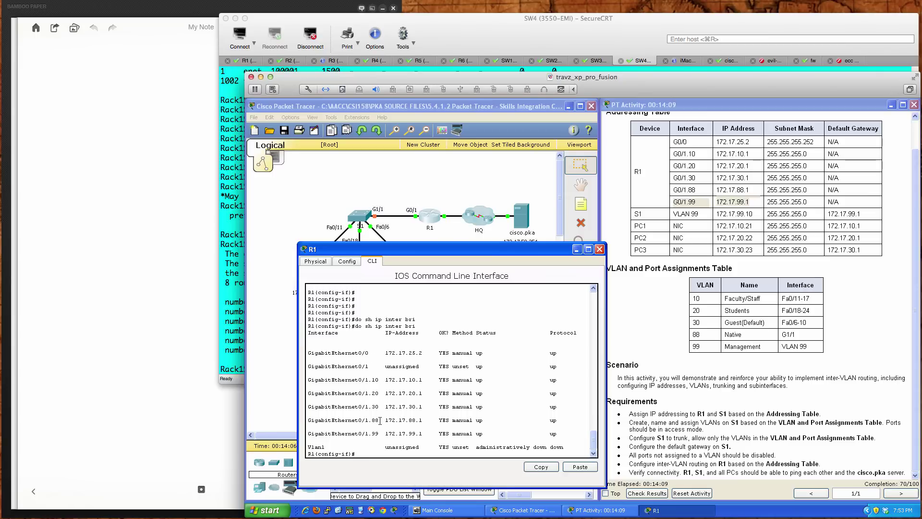
Step: Exit configuration mode on R1 and save its configuration with wri mem
{"action": "type", "text": "end"}
{"action": "key", "text": "Return"}
{"action": "key", "text": "Return"}
{"action": "key", "text": "Return"}
{"action": "type", "text": "wri mem"}
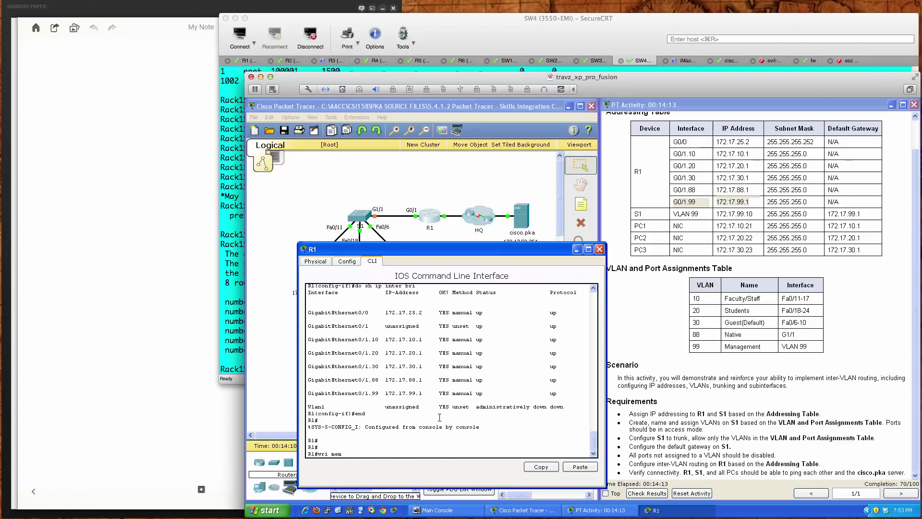
{"action": "key", "text": "Return"}
{"action": "key", "text": "Return"}
{"action": "key", "text": "Return"}
{"action": "key", "text": "Return"}
{"action": "key", "text": "Return"}
{"action": "key", "text": "Return"}
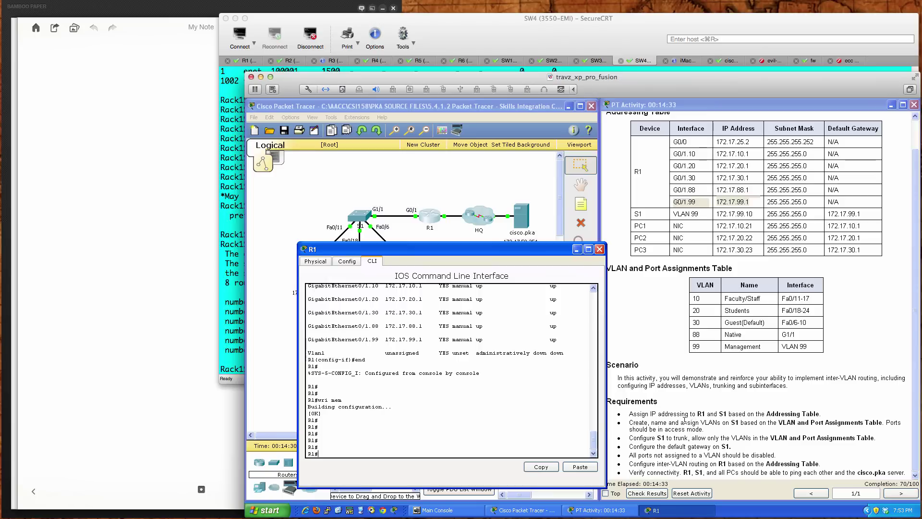
Step: Close R1's window and open switch S1's command line, placing its window below the topology
{"action": "left_click", "coordinate": [504, 418]}
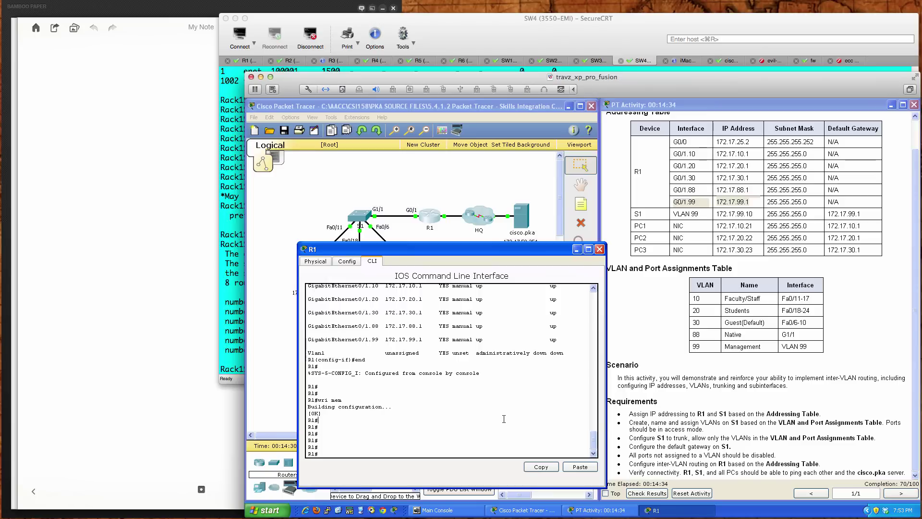
{"action": "left_click", "coordinate": [600, 249]}
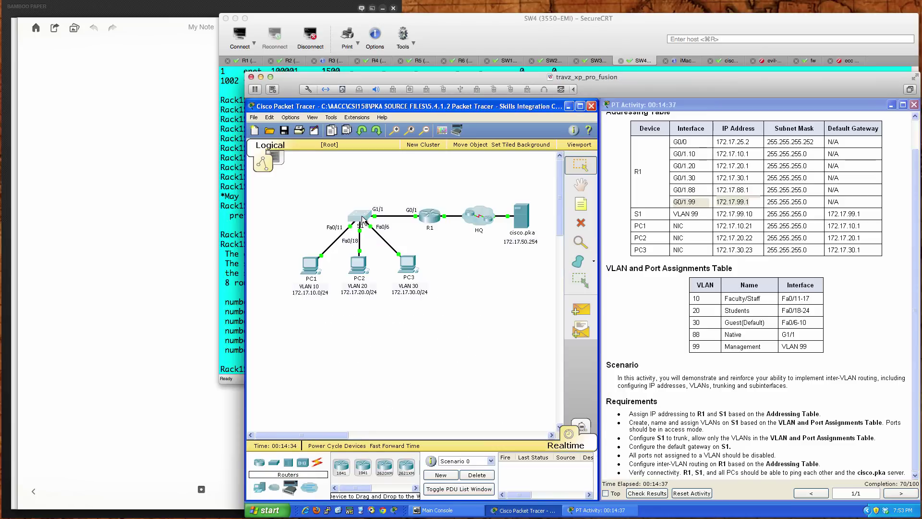
{"action": "left_click", "coordinate": [363, 219]}
{"action": "left_click_drag", "start_coordinate": [475, 187], "coordinate": [313, 299]}
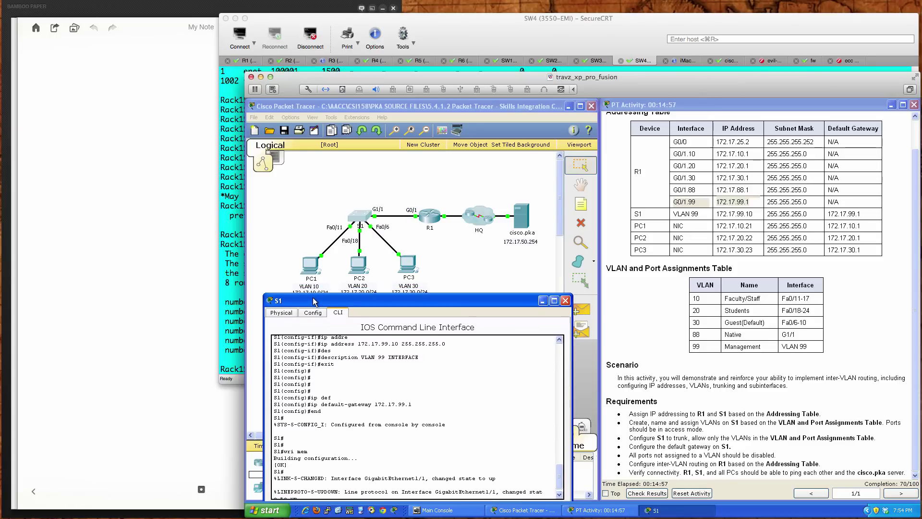
{"action": "scroll", "coordinate": [378, 382], "scroll_direction": "down", "scroll_amount": 2}
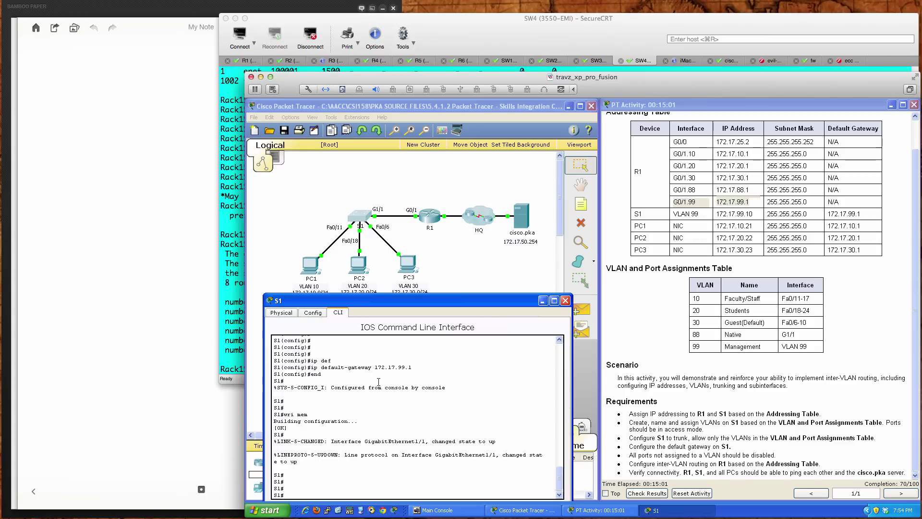
Step: Enter global configuration mode on S1 and create VLAN 10
{"action": "type", "text": "conf t"}
{"action": "key", "text": "Return"}
{"action": "type", "text": "int vlan"}
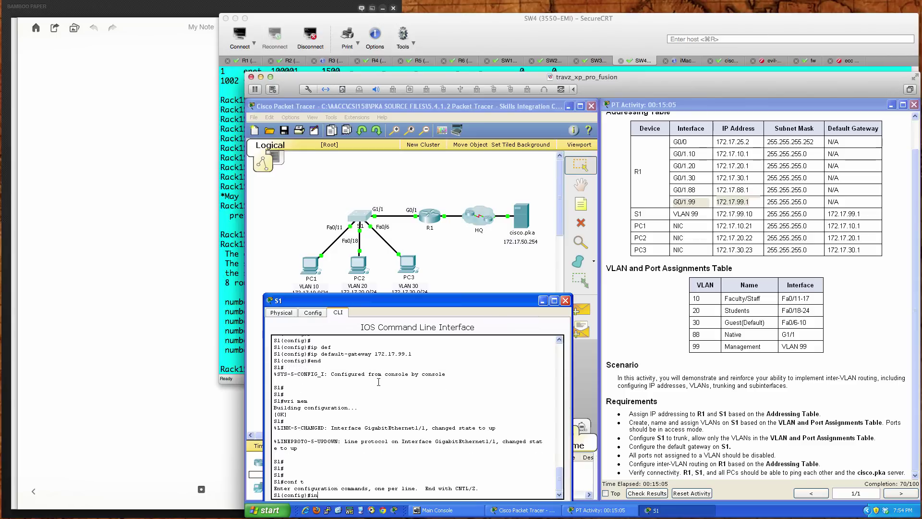
{"action": "key", "text": "BackSpace"}
{"action": "key", "text": "BackSpace"}
{"action": "key", "text": "BackSpace"}
{"action": "key", "text": "BackSpace"}
{"action": "key", "text": "BackSpace"}
{"action": "key", "text": "BackSpace"}
{"action": "key", "text": "BackSpace"}
{"action": "type", "text": "vlan 10"}
{"action": "key", "text": "Return"}
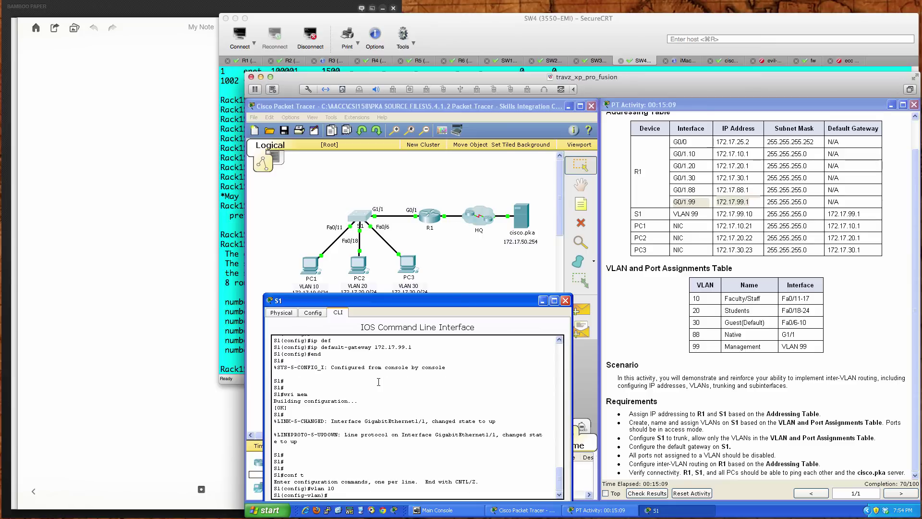
Step: Name VLAN 10 on S1 "Faculty/Staff"
{"action": "type", "text": "name FACUL"}
{"action": "key", "text": "BackSpace"}
{"action": "key", "text": "BackSpace"}
{"action": "key", "text": "BackSpace"}
{"action": "key", "text": "BackSpace"}
{"action": "type", "text": "acult"}
{"action": "key", "text": "BackSpace"}
{"action": "key", "text": "BackSpace"}
{"action": "type", "text": "t"}
{"action": "type", "text": "lty/Sta"}
{"action": "type", "text": "ff"}
{"action": "key", "text": "Return"}
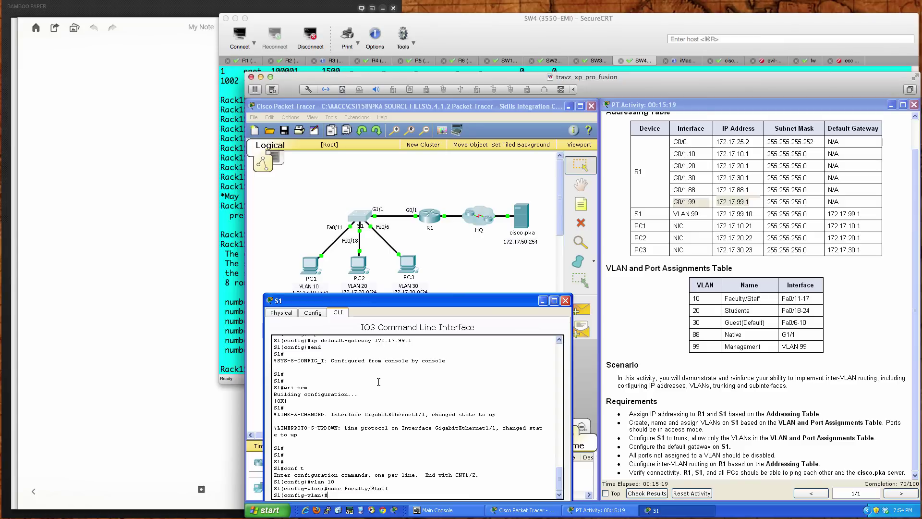
Step: Create VLAN 20 on S1 and name it "Students"
{"action": "type", "text": "vlan 20"}
{"action": "key", "text": "Return"}
{"action": "type", "text": "name "}
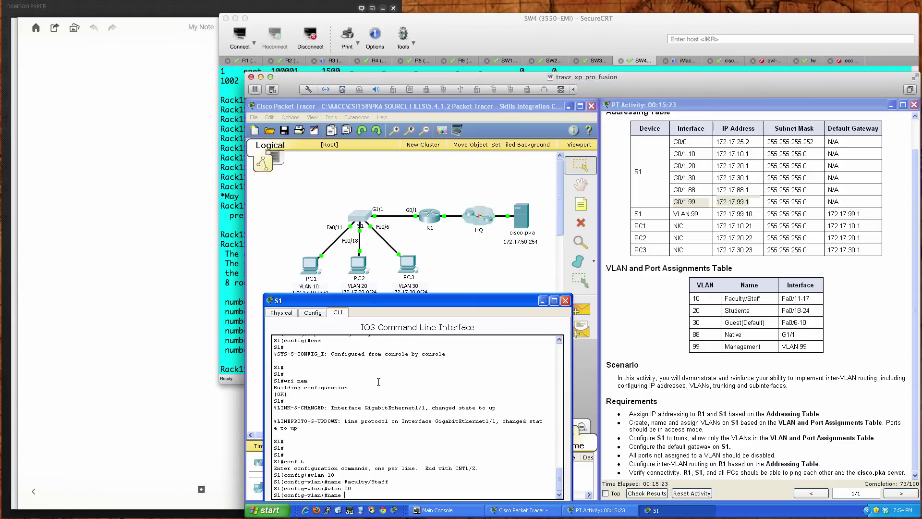
{"action": "type", "text": "Students"}
{"action": "key", "text": "Return"}
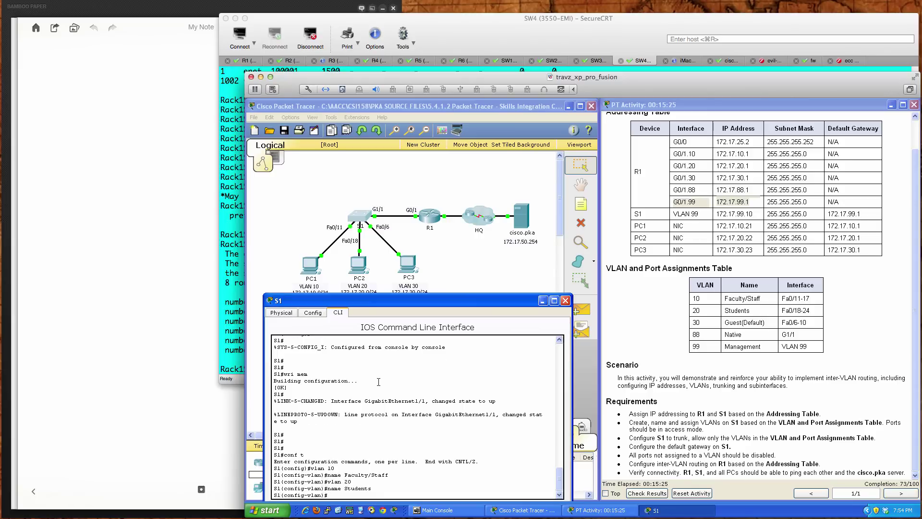
Step: Create VLAN 30 on S1 and name it "Guest(Default)"
{"action": "type", "text": "vlan 30"}
{"action": "key", "text": "Return"}
{"action": "type", "text": "name "}
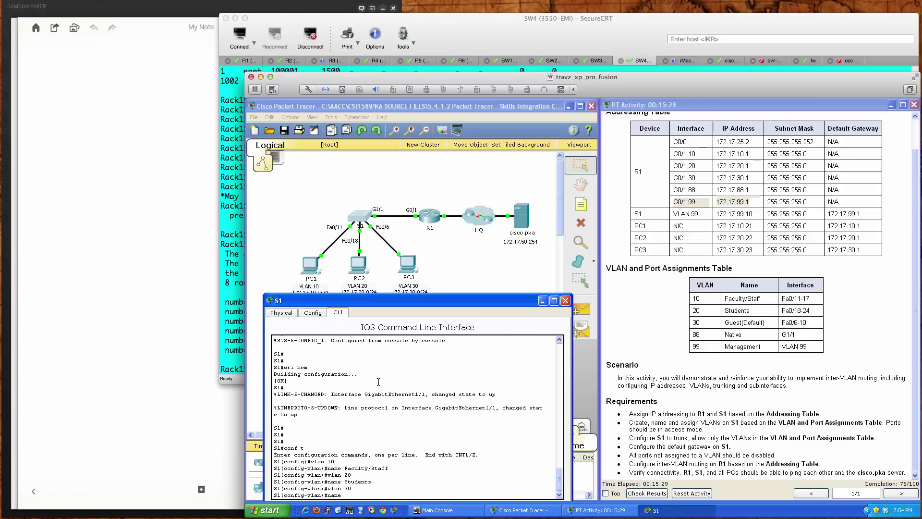
{"action": "type", "text": "Guest(Default)"}
{"action": "key", "text": "Return"}
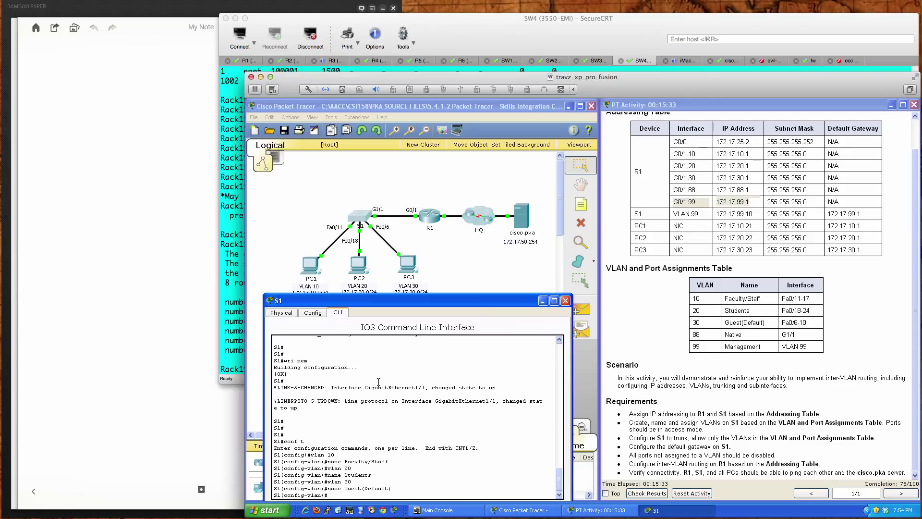
Step: Create VLAN 88 on S1 and name it "Native"
{"action": "type", "text": "vlan 88"}
{"action": "key", "text": "Return"}
{"action": "type", "text": "name"}
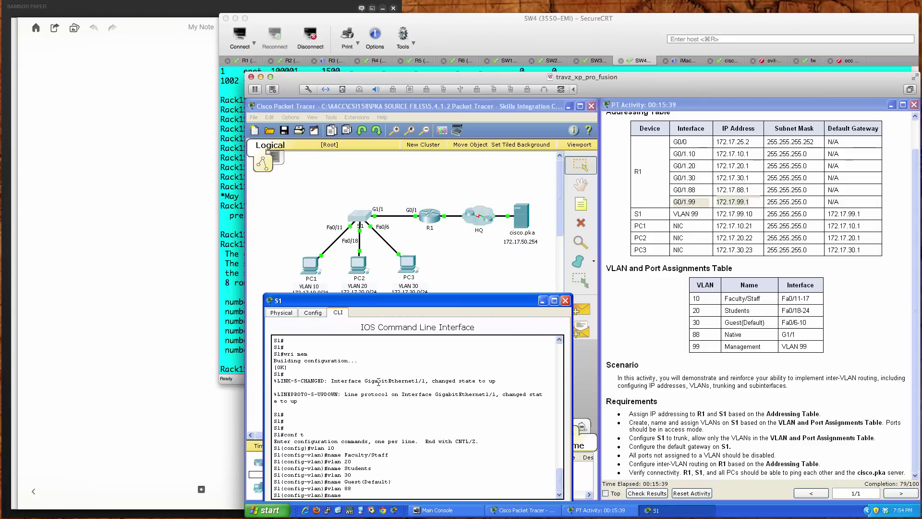
{"action": "type", "text": " Native"}
{"action": "key", "text": "Return"}
Step: Create VLAN 99 on S1 and name it "Management"
{"action": "type", "text": "vlan "}
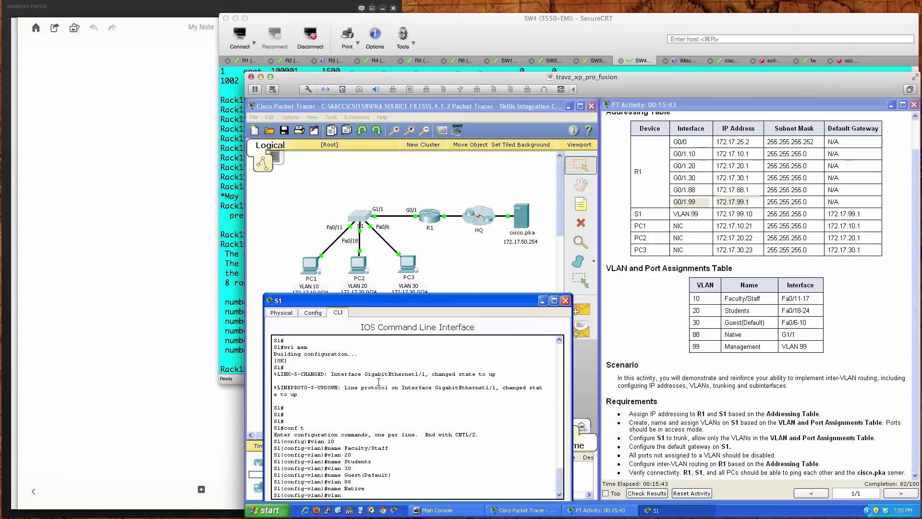
{"action": "type", "text": "99"}
{"action": "key", "text": "Return"}
{"action": "type", "text": "name"}
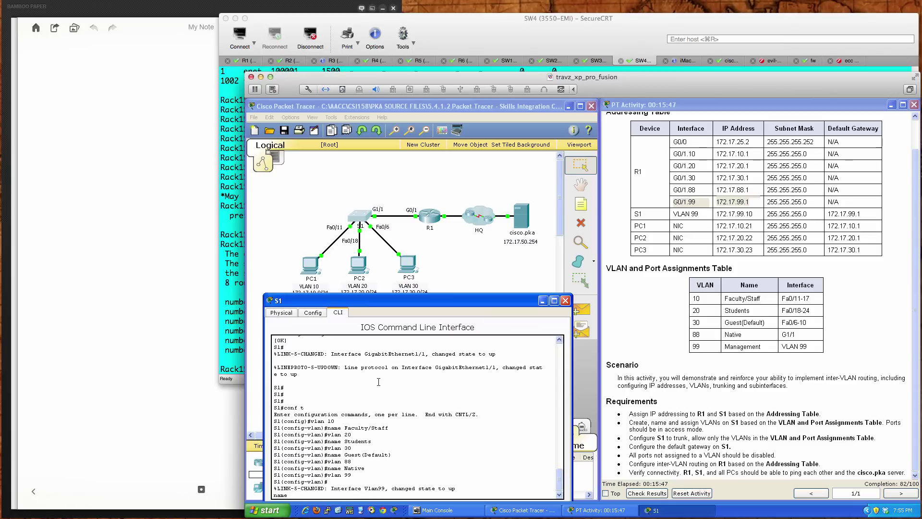
{"action": "type", "text": " Management"}
{"action": "key", "text": "Return"}
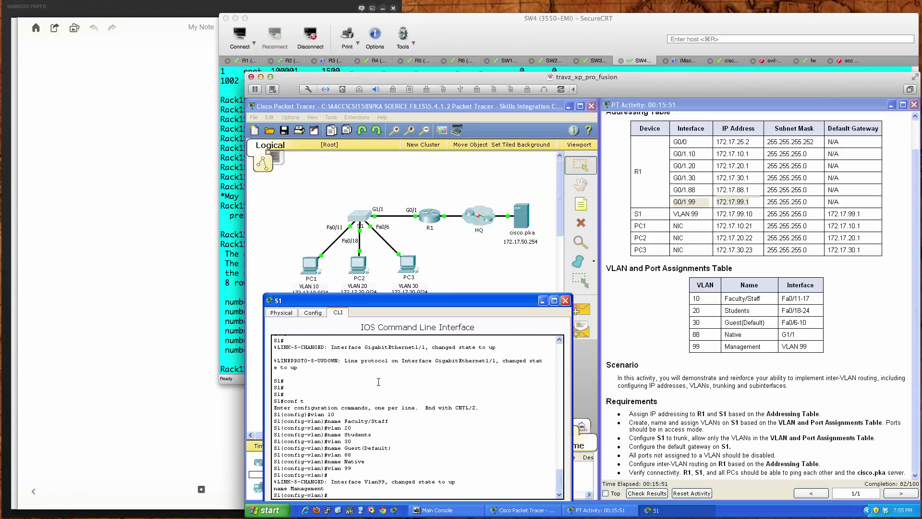
Step: Display S1's brief VLAN table to check the VLAN names and port assignments
{"action": "key", "text": "Return"}
{"action": "key", "text": "Return"}
{"action": "type", "text": "do sh vlan brie"}
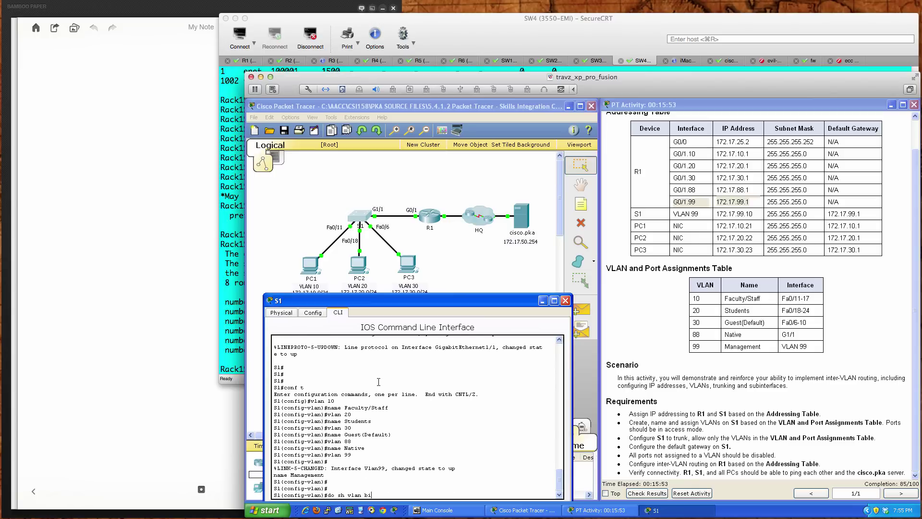
{"action": "key", "text": "Return"}
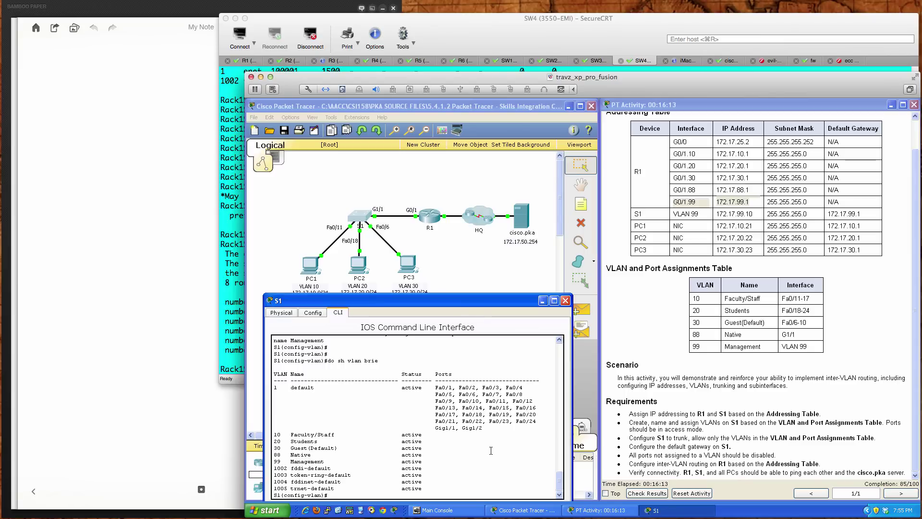
{"action": "key", "text": "Return"}
{"action": "key", "text": "Return"}
{"action": "key", "text": "Return"}
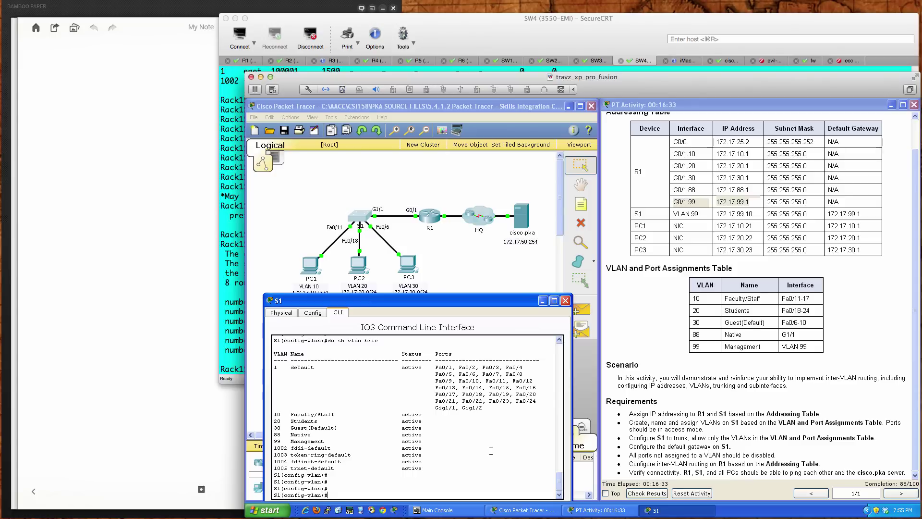
Step: Select the interface range Fa0/11-17 on S1 and set those ports to access mode
{"action": "type", "text": "int range fa0/11-17"}
{"action": "key", "text": "Return"}
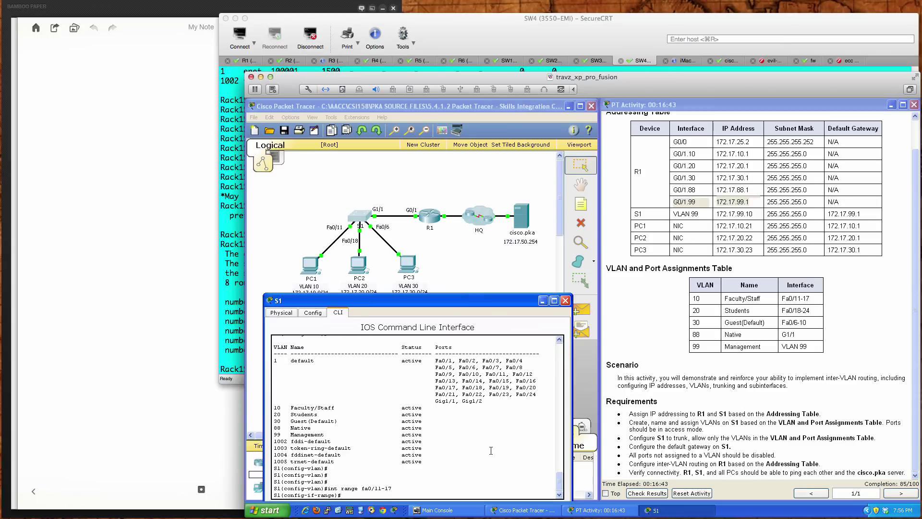
{"action": "type", "text": "swi"}
{"action": "key", "text": "Tab"}
{"action": "type", "text": "mode acc"}
{"action": "key", "text": "Tab"}
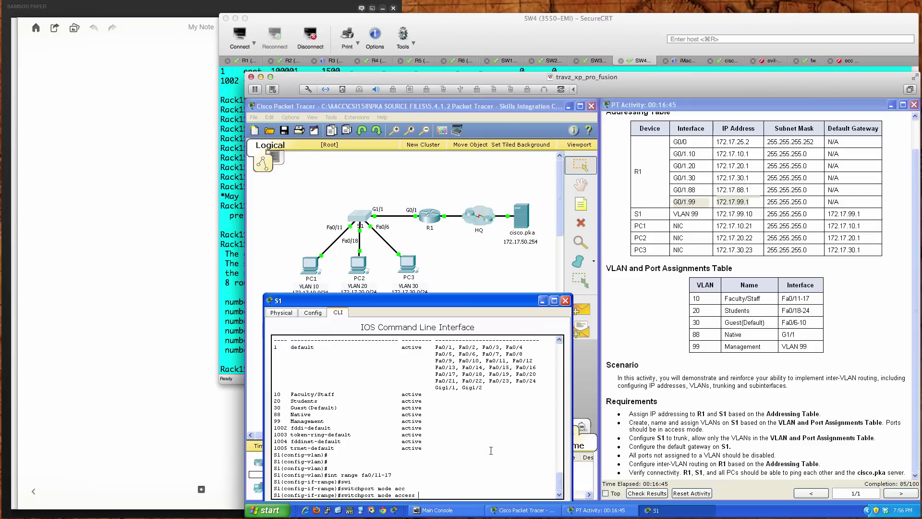
{"action": "key", "text": "Return"}
Step: Assign ports Fa0/11-17 on S1 to access VLAN 10
{"action": "type", "text": "swi"}
{"action": "key", "text": "Tab"}
{"action": "type", "text": "acc"}
{"action": "key", "text": "Tab"}
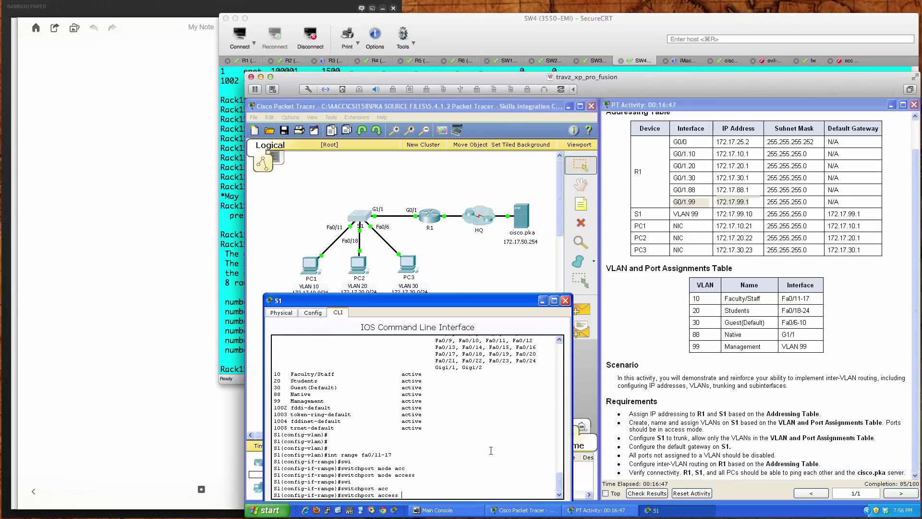
{"action": "type", "text": "vlan 10"}
{"action": "key", "text": "Return"}
{"action": "key", "text": "Return"}
{"action": "key", "text": "Return"}
{"action": "key", "text": "Return"}
{"action": "key", "text": "Return"}
{"action": "key", "text": "Return"}
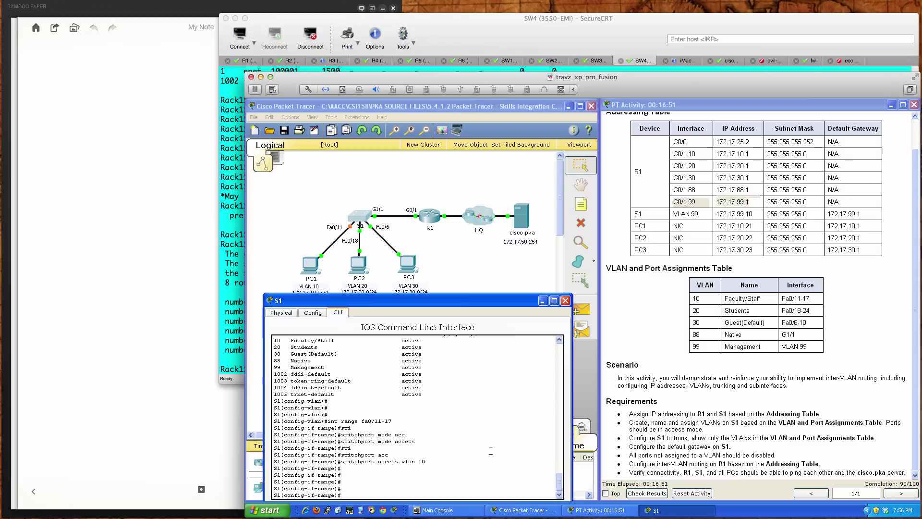
Step: Select the interface range Fa0/18-24 on S1 and set those ports to access mode
{"action": "type", "text": "int ra"}
{"action": "key", "text": "Tab"}
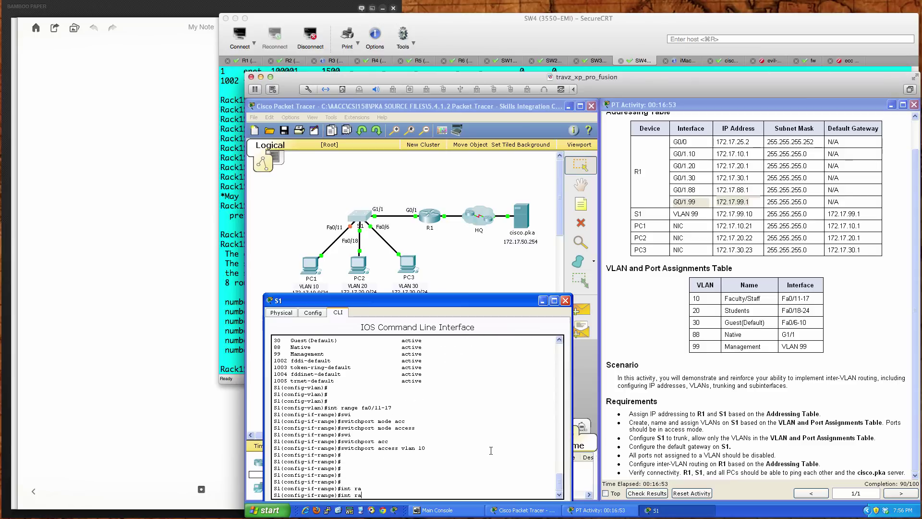
{"action": "type", "text": "nge fa0/18-24"}
{"action": "key", "text": "Return"}
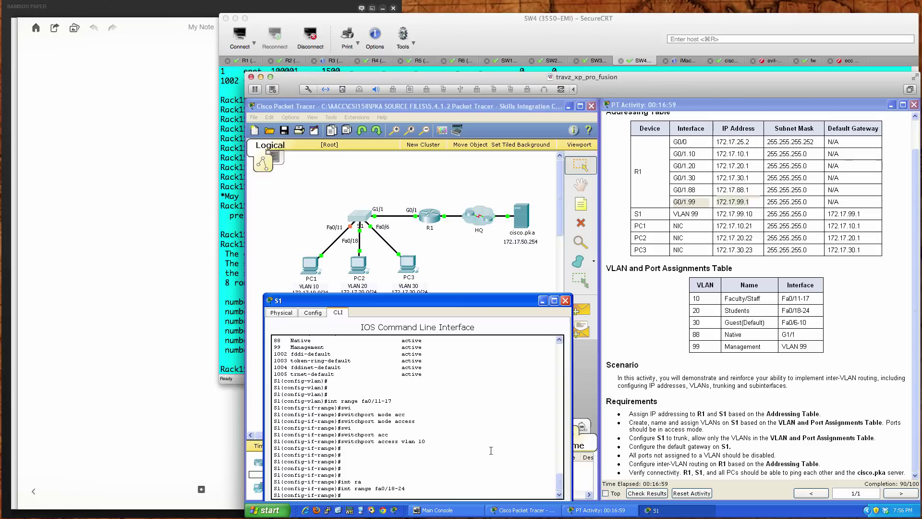
{"action": "type", "text": "swi"}
{"action": "key", "text": "Tab"}
{"action": "type", "text": "mode ac"}
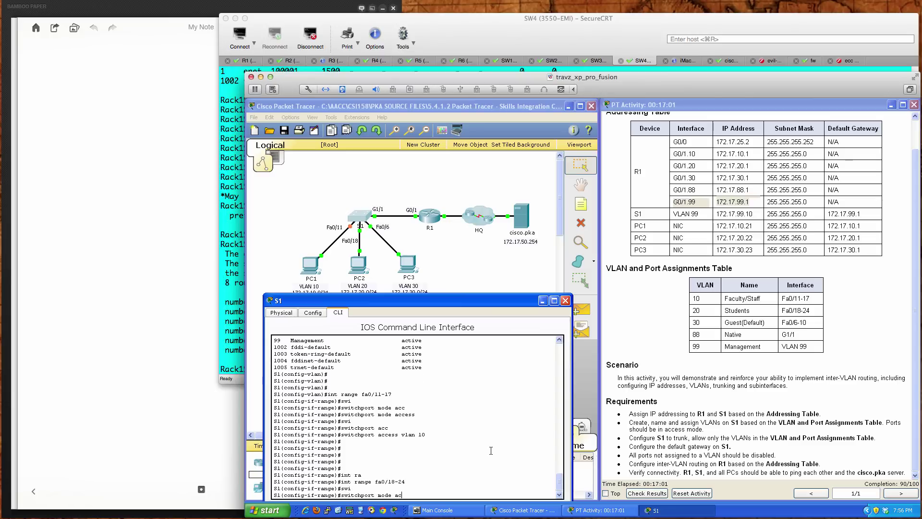
{"action": "type", "text": "cess"}
{"action": "key", "text": "Return"}
Step: Assign ports Fa0/18-24 on S1 to access VLAN 20
{"action": "type", "text": "swi"}
{"action": "key", "text": "Tab"}
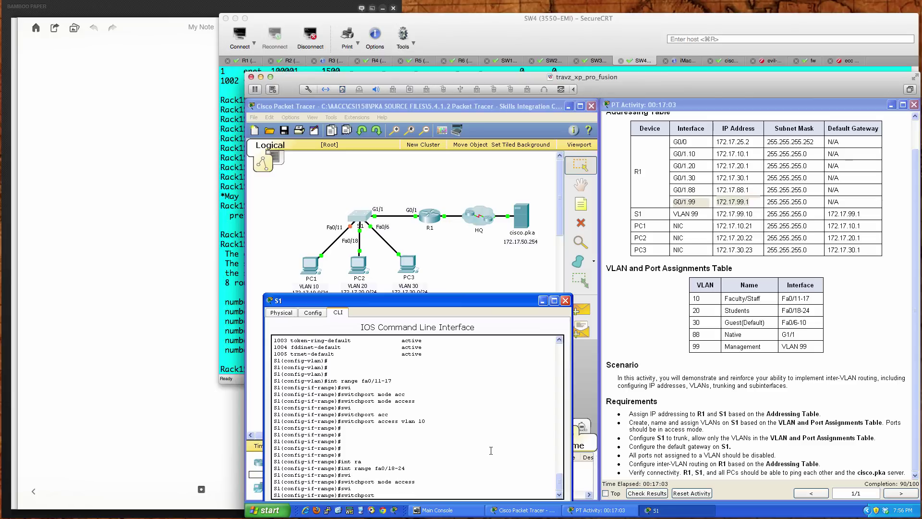
{"action": "type", "text": "acc"}
{"action": "key", "text": "Tab"}
{"action": "type", "text": "vlan"}
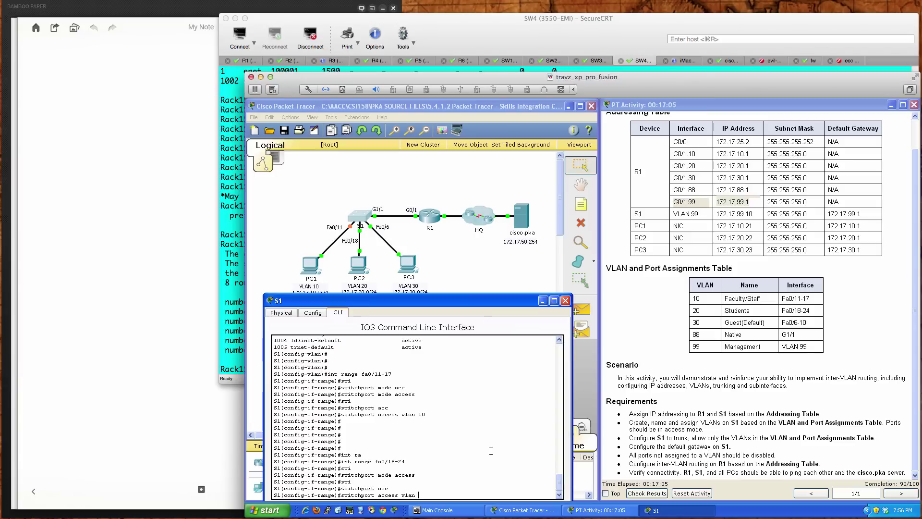
{"action": "type", "text": " 20"}
{"action": "key", "text": "Return"}
{"action": "key", "text": "Return"}
{"action": "key", "text": "Return"}
{"action": "key", "text": "Return"}
{"action": "key", "text": "Return"}
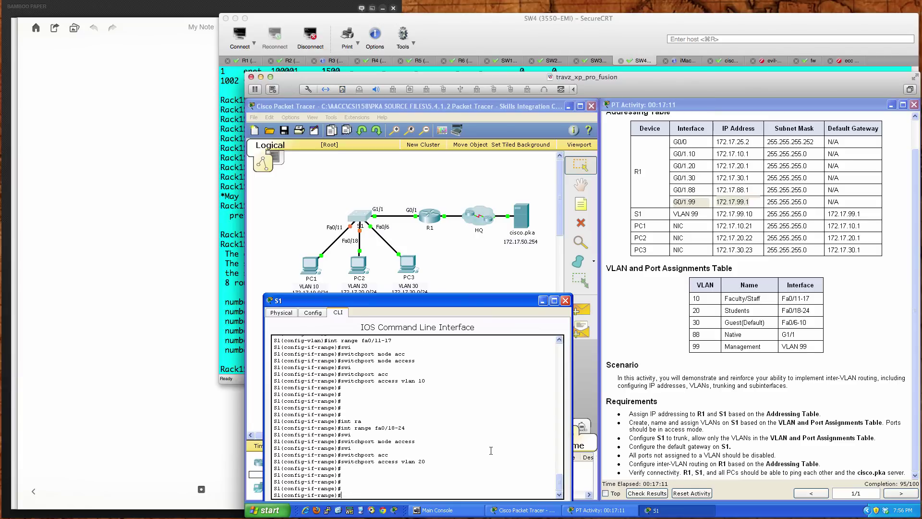
Step: Select the interface range Fa0/6-10 on S1 and set those ports to access mode
{"action": "type", "text": "int range fa0/6-10"}
{"action": "key", "text": "Return"}
{"action": "type", "text": "swi"}
{"action": "key", "text": "Tab"}
{"action": "type", "text": "mode access"}
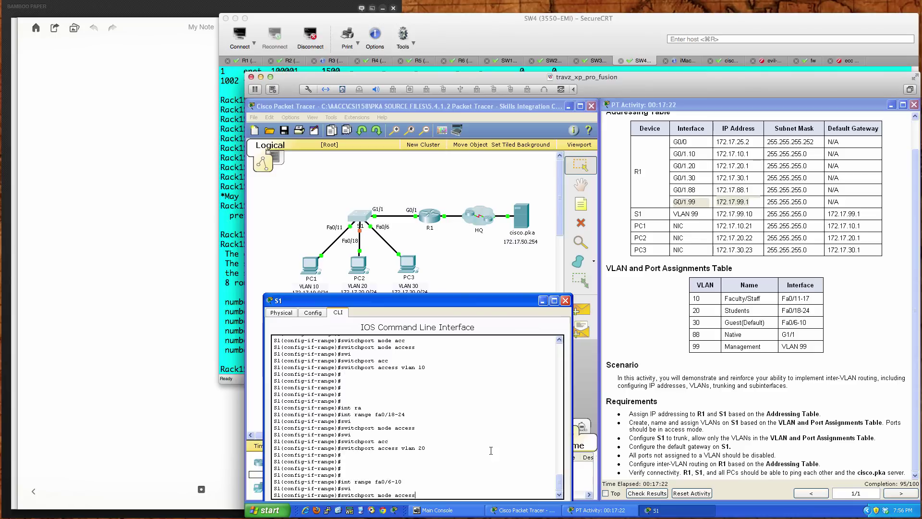
{"action": "key", "text": "Return"}
Step: Assign ports Fa0/6-10 on S1 to access VLAN 30
{"action": "type", "text": "swi"}
{"action": "key", "text": "Tab"}
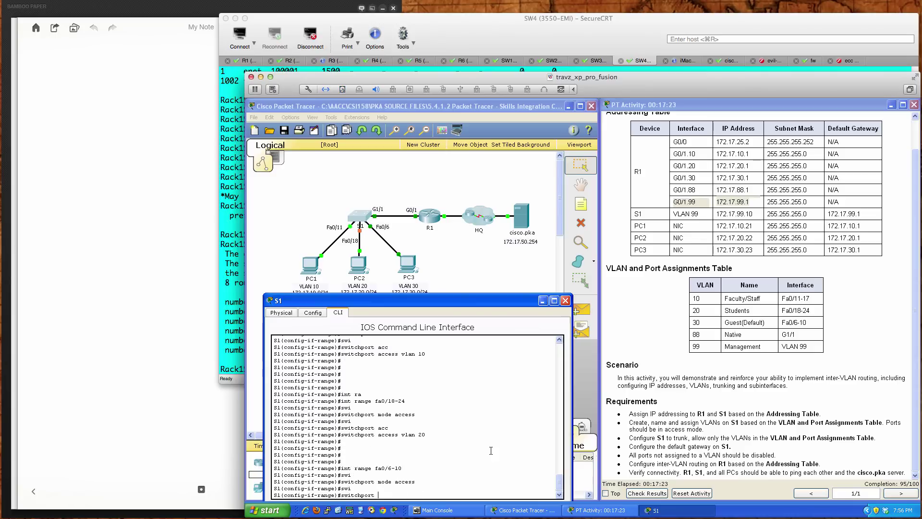
{"action": "type", "text": "acc"}
{"action": "key", "text": "Tab"}
{"action": "type", "text": "vlan "}
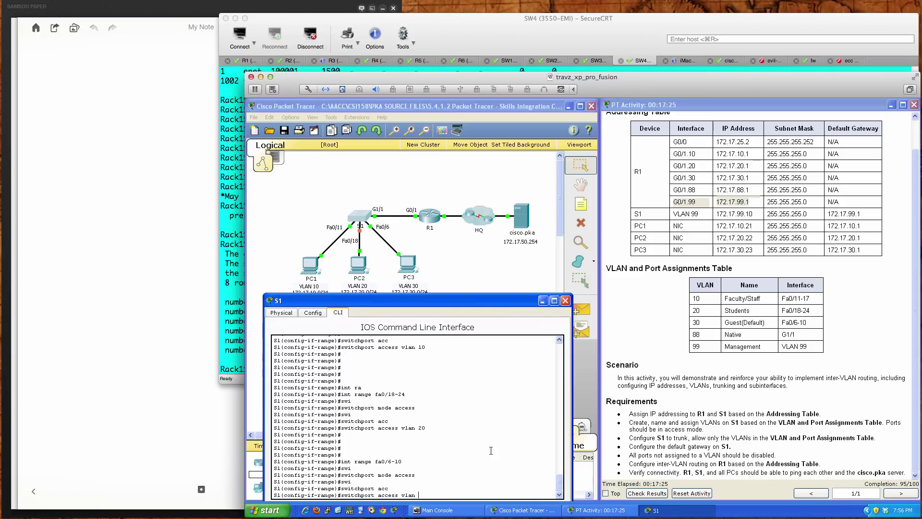
{"action": "type", "text": "30"}
{"action": "key", "text": "Return"}
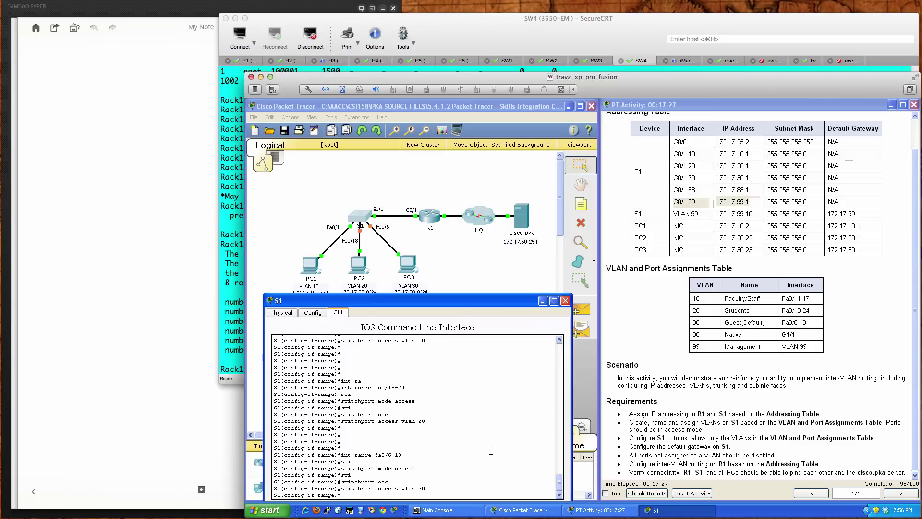
{"action": "key", "text": "Return"}
{"action": "key", "text": "Return"}
{"action": "key", "text": "Return"}
{"action": "key", "text": "Return"}
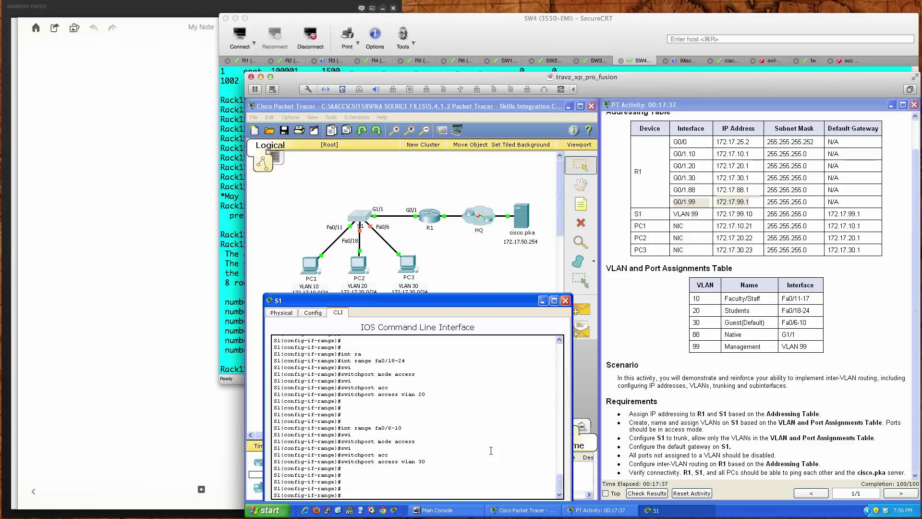
Step: From the Gi1/1 interface context, display S1's running configuration and check the access mode and VLAN assignments of its switch ports
{"action": "type", "text": "nt gi1/1"}
{"action": "key", "text": "Return"}
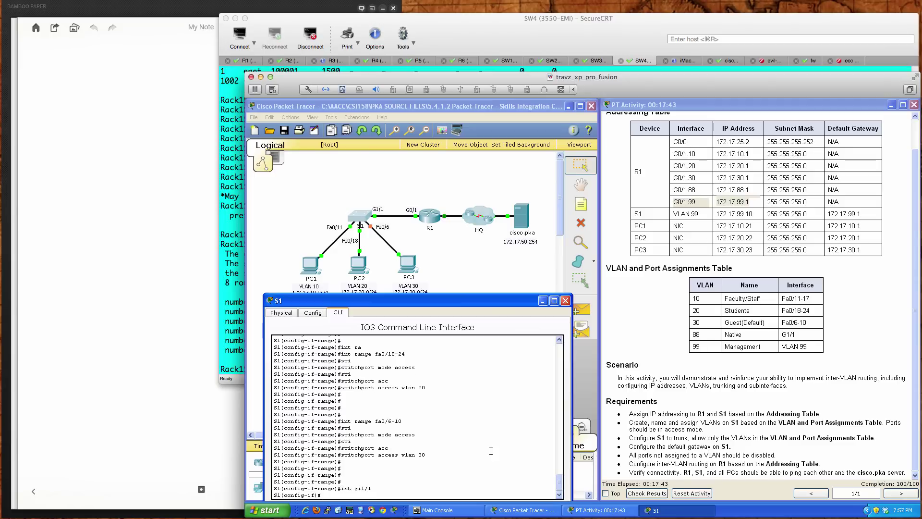
{"action": "type", "text": "do sh run"}
{"action": "key", "text": "Return"}
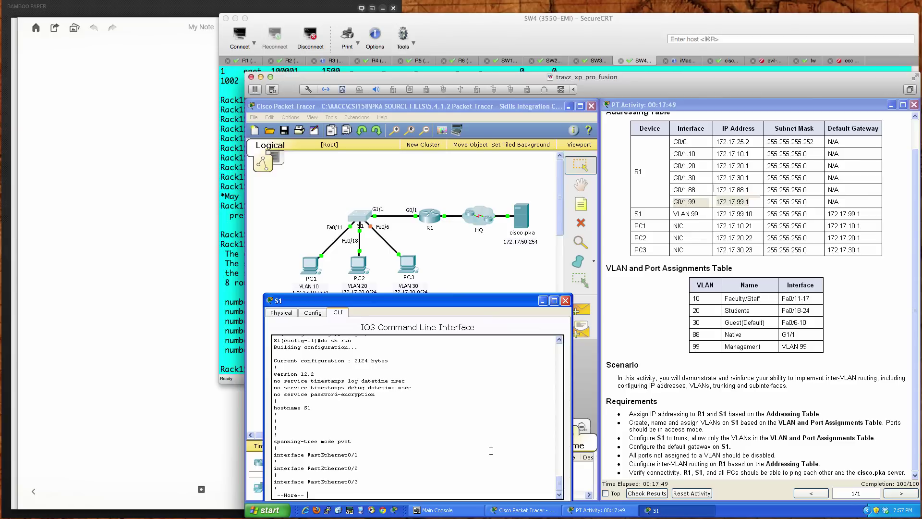
{"action": "key", "text": "Return"}
{"action": "key", "text": "Return"}
{"action": "key", "text": "Return"}
{"action": "key", "text": "Return"}
{"action": "key", "text": "Return"}
{"action": "key", "text": "Return"}
{"action": "key", "text": "Return"}
{"action": "key", "text": "Return"}
{"action": "key", "text": "Return"}
{"action": "key", "text": "Return"}
{"action": "key", "text": "Return"}
{"action": "key", "text": "Return"}
{"action": "key", "text": "Return"}
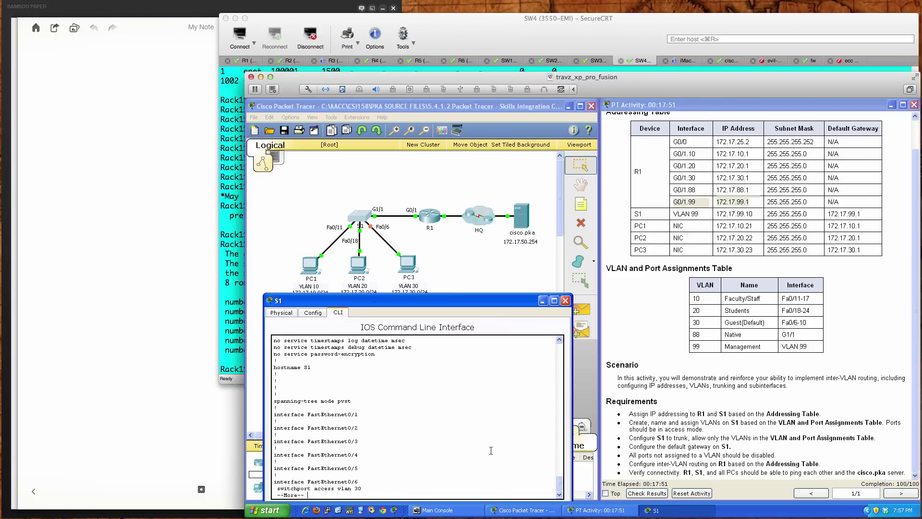
{"action": "key", "text": "Return"}
{"action": "key", "text": "Return"}
{"action": "key", "text": "Return"}
{"action": "key", "text": "Return"}
{"action": "key", "text": "Return"}
{"action": "key", "text": "Return"}
{"action": "key", "text": "Return"}
{"action": "key", "text": "Return"}
{"action": "key", "text": "Return"}
{"action": "key", "text": "Return"}
{"action": "key", "text": "Return"}
{"action": "key", "text": "Return"}
{"action": "key", "text": "Return"}
{"action": "key", "text": "Return"}
{"action": "key", "text": "Return"}
{"action": "key", "text": "Return"}
{"action": "key", "text": "Return"}
{"action": "key", "text": "Return"}
{"action": "key", "text": "Return"}
{"action": "key", "text": "Return"}
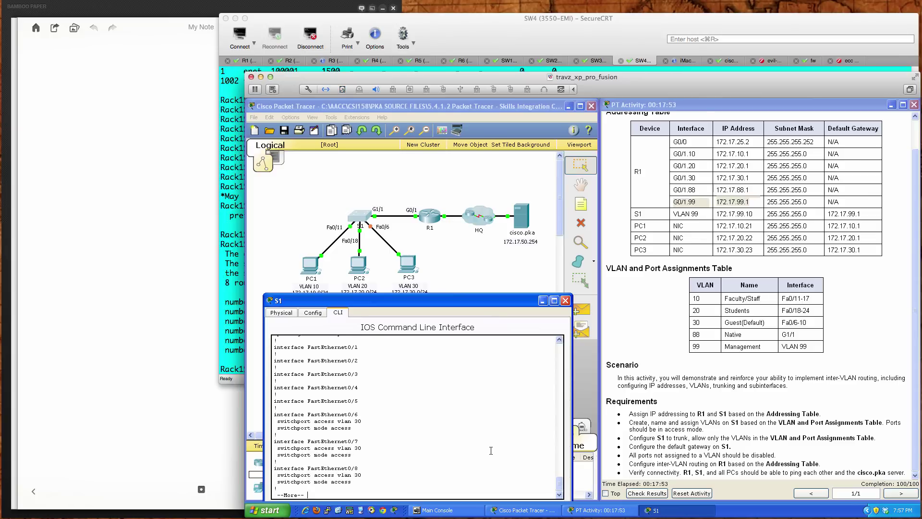
{"action": "key", "text": "Return"}
{"action": "key", "text": "Return"}
{"action": "key", "text": "Return"}
{"action": "key", "text": "Return"}
{"action": "key", "text": "Return"}
{"action": "key", "text": "Return"}
{"action": "key", "text": "Return"}
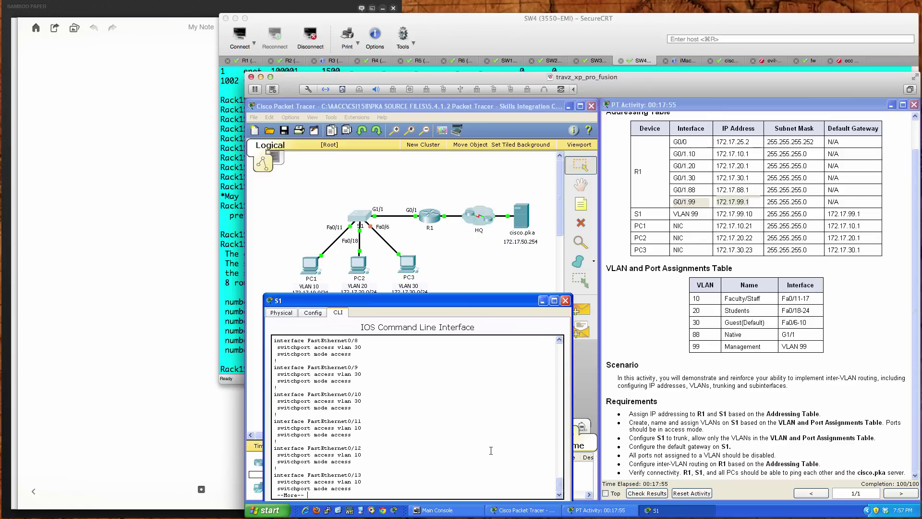
{"action": "key", "text": "Return"}
{"action": "key", "text": "Return"}
{"action": "key", "text": "Return"}
{"action": "key", "text": "Return"}
{"action": "key", "text": "Return"}
{"action": "key", "text": "Return"}
{"action": "key", "text": "Return"}
{"action": "key", "text": "Return"}
{"action": "key", "text": "Return"}
{"action": "key", "text": "Return"}
{"action": "key", "text": "Return"}
{"action": "key", "text": "Return"}
{"action": "key", "text": "Return"}
{"action": "key", "text": "Return"}
{"action": "key", "text": "Return"}
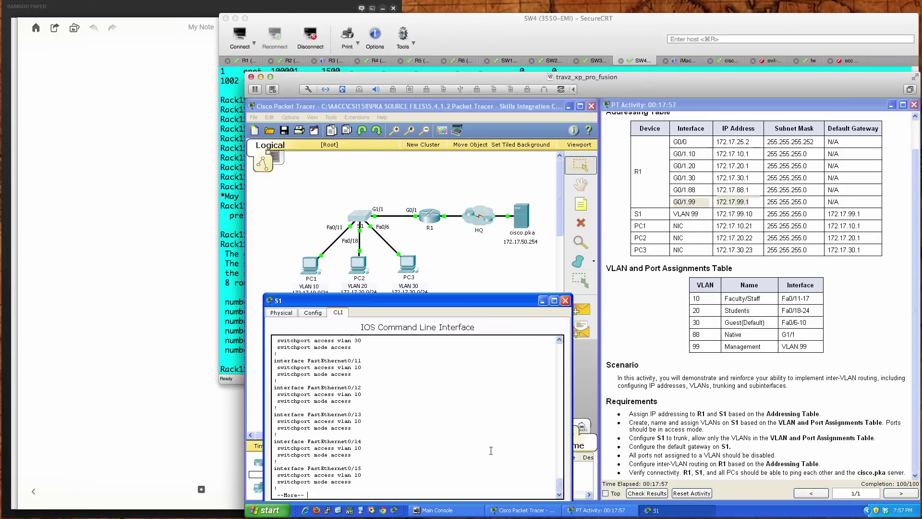
{"action": "key", "text": "Return"}
{"action": "key", "text": "Return"}
{"action": "key", "text": "Return"}
{"action": "key", "text": "Return"}
{"action": "key", "text": "Return"}
{"action": "key", "text": "Return"}
{"action": "key", "text": "Return"}
{"action": "key", "text": "Return"}
{"action": "key", "text": "Return"}
{"action": "key", "text": "Return"}
{"action": "key", "text": "Return"}
{"action": "key", "text": "Return"}
{"action": "key", "text": "Return"}
{"action": "key", "text": "Return"}
{"action": "key", "text": "Return"}
{"action": "key", "text": "Return"}
{"action": "key", "text": "Return"}
{"action": "key", "text": "Return"}
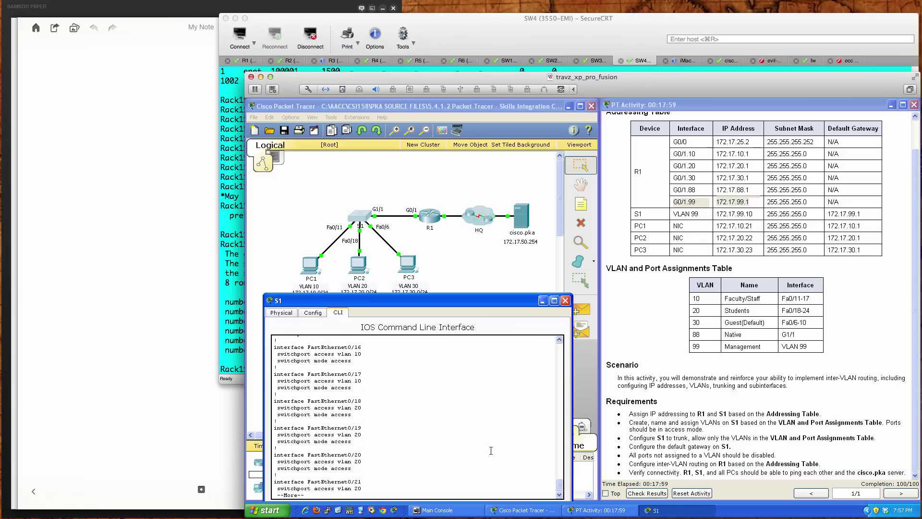
{"action": "key", "text": "Return"}
{"action": "key", "text": "Return"}
{"action": "key", "text": "Return"}
{"action": "key", "text": "Return"}
{"action": "key", "text": "Return"}
{"action": "key", "text": "Return"}
{"action": "key", "text": "Return"}
{"action": "key", "text": "Return"}
{"action": "key", "text": "Return"}
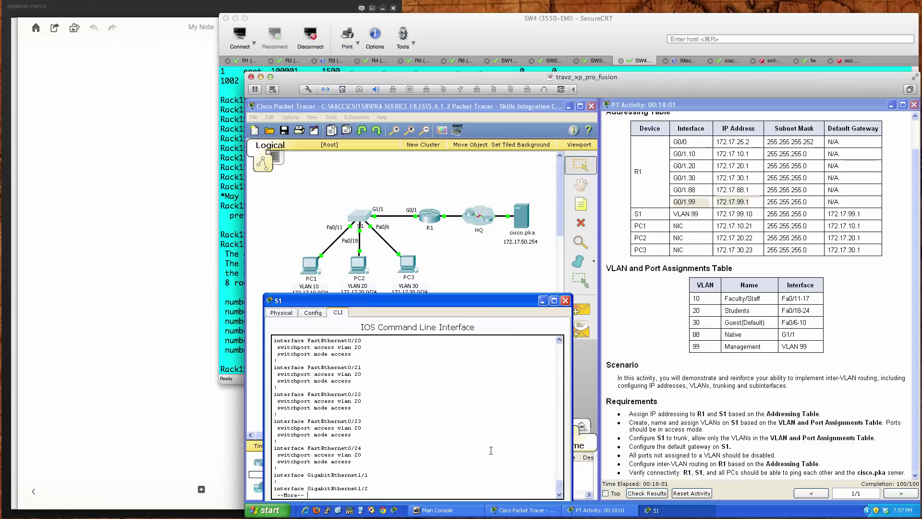
{"action": "key", "text": "Return"}
{"action": "key", "text": "Return"}
{"action": "key", "text": "Return"}
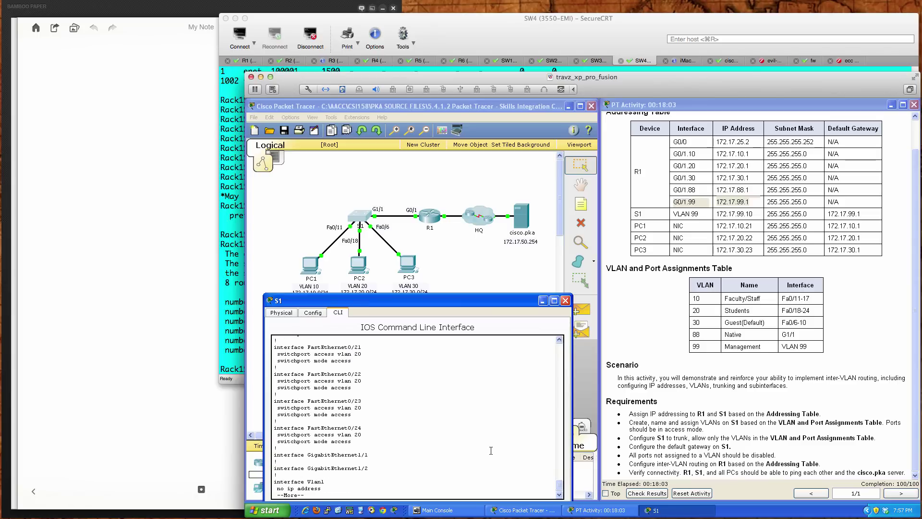
{"action": "key", "text": "q"}
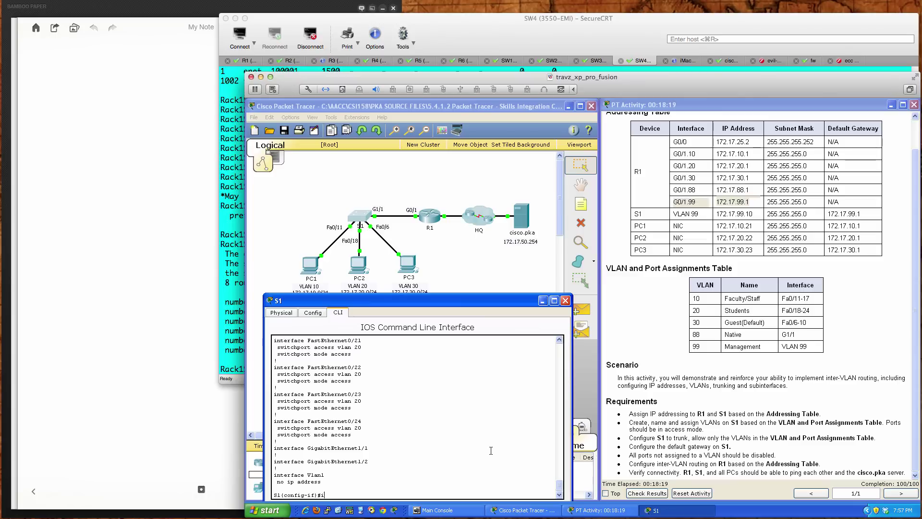
Step: Configure interface Gi1/1 on S1 as a trunk port with switchport mode trunk
{"action": "type", "text": "nt gi"}
{"action": "type", "text": "1/"}
{"action": "type", "text": "1"}
{"action": "key", "text": "Return"}
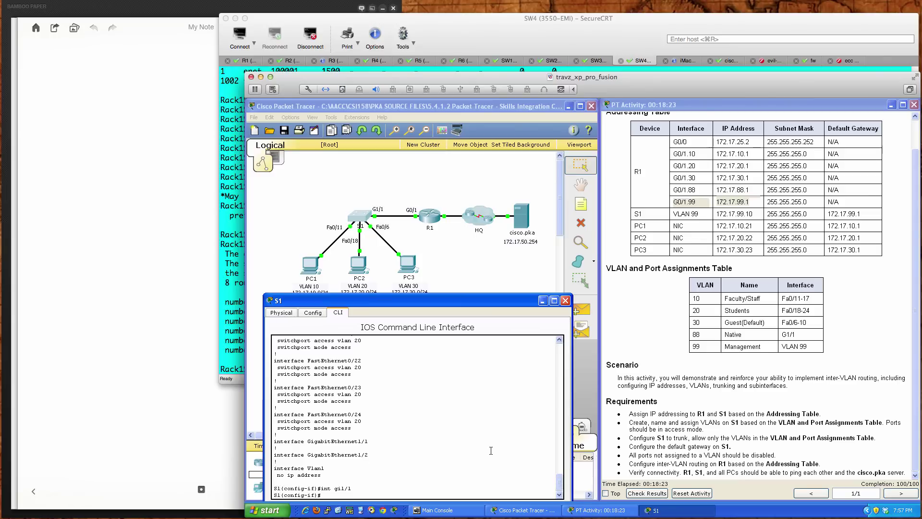
{"action": "key", "text": "Return"}
{"action": "key", "text": "Return"}
{"action": "key", "text": "Return"}
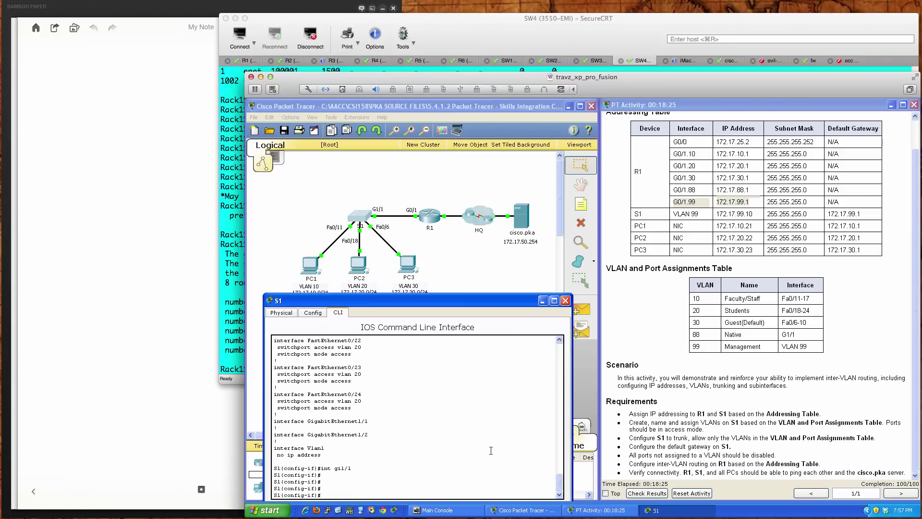
{"action": "type", "text": "swi"}
{"action": "key", "text": "Tab"}
{"action": "type", "text": "mode"}
{"action": "key", "text": "Tab"}
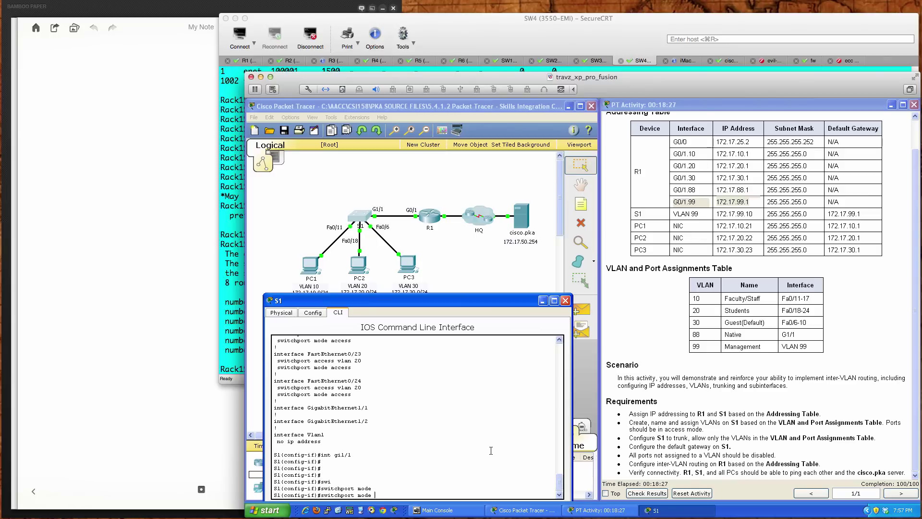
{"action": "type", "text": "tru"}
{"action": "key", "text": "Tab"}
{"action": "key", "text": "Return"}
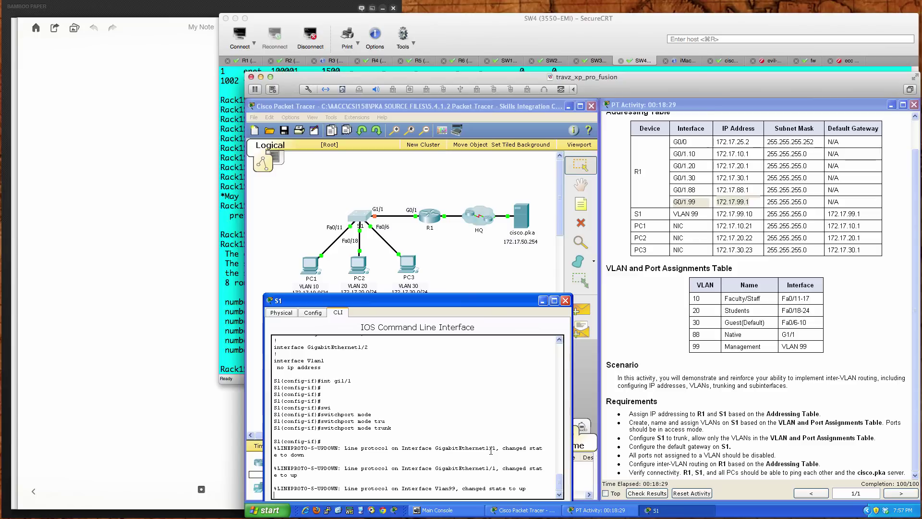
Step: Display the interface trunk status on S1 and examine the VLANs allowed on the Gi1/1 trunk
{"action": "key", "text": "Return"}
{"action": "key", "text": "Return"}
{"action": "type", "text": "do sh "}
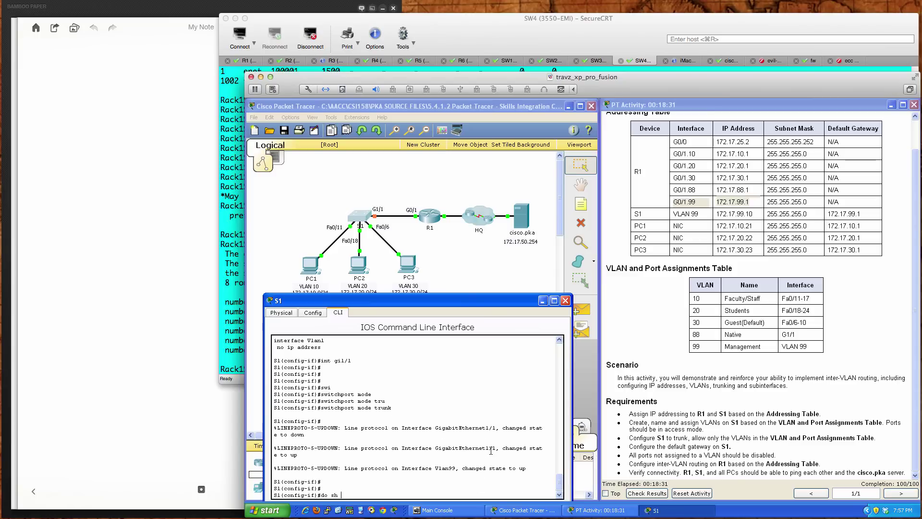
{"action": "type", "text": "inter tru"}
{"action": "key", "text": "Tab"}
{"action": "key", "text": "Return"}
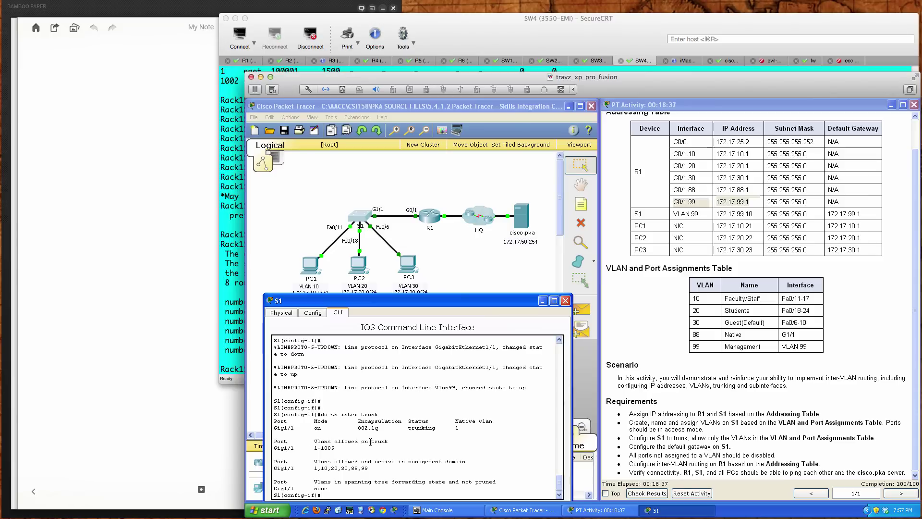
{"action": "left_click_drag", "start_coordinate": [314, 448], "coordinate": [336, 448]}
{"action": "left_click", "coordinate": [492, 456]}
Step: Restrict the Gi1/1 trunk on S1 to allowed VLANs 10,20,30,88,99, consulting the command help for the allowed-VLAN options
{"action": "key", "text": "Return"}
{"action": "key", "text": "Return"}
{"action": "key", "text": "Return"}
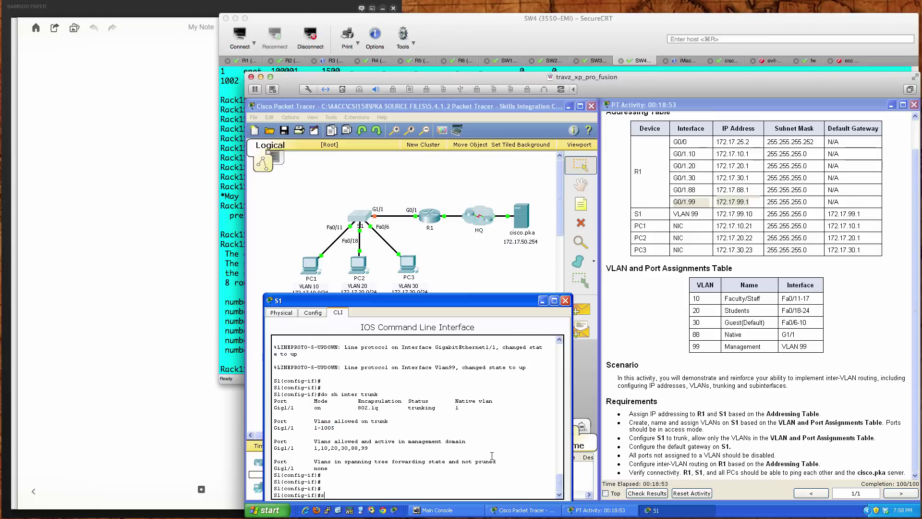
{"action": "type", "text": "wi"}
{"action": "key", "text": "Return"}
{"action": "type", "text": "switchpo"}
{"action": "key", "text": "Tab"}
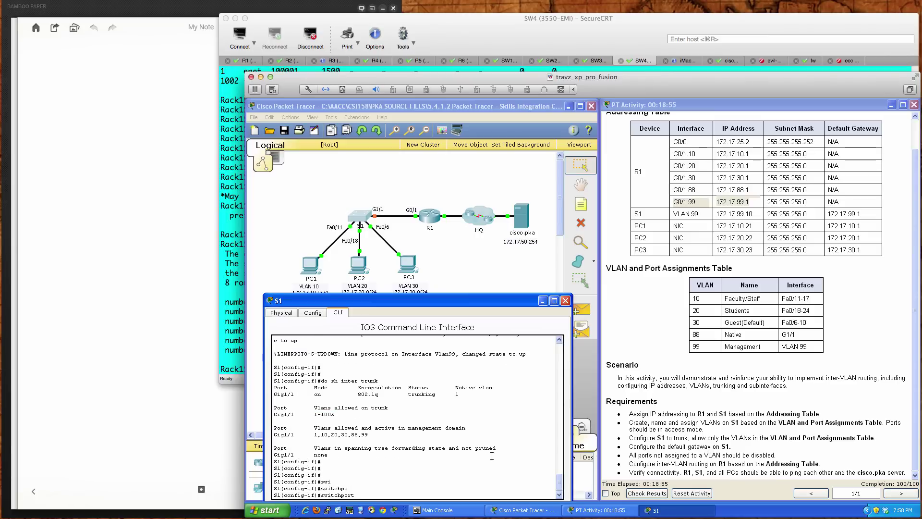
{"action": "type", "text": "tru"}
{"action": "key", "text": "Tab"}
{"action": "type", "text": "vla"}
{"action": "key", "text": "Tab"}
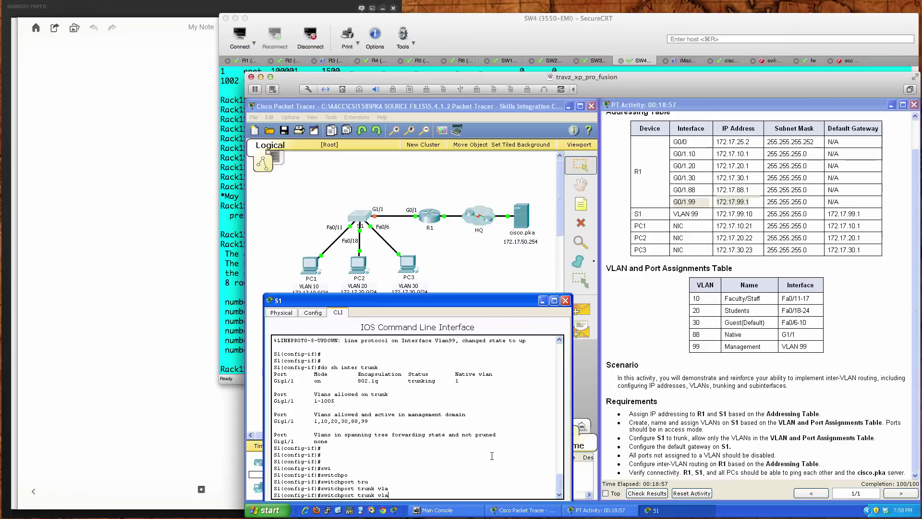
{"action": "key", "text": "BackSpace"}
{"action": "key", "text": "BackSpace"}
{"action": "key", "text": "BackSpace"}
{"action": "type", "text": "all"}
{"action": "key", "text": "Tab"}
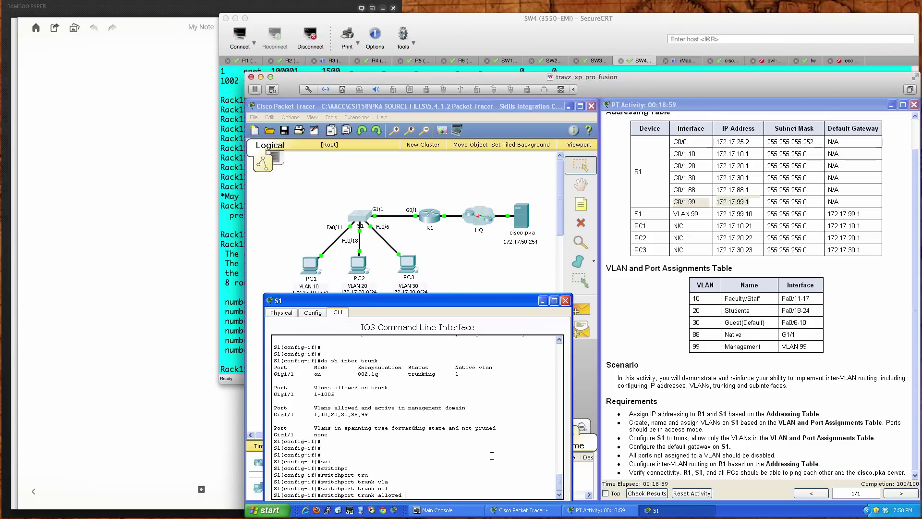
{"action": "type", "text": "?"}
{"action": "type", "text": "vlan "}
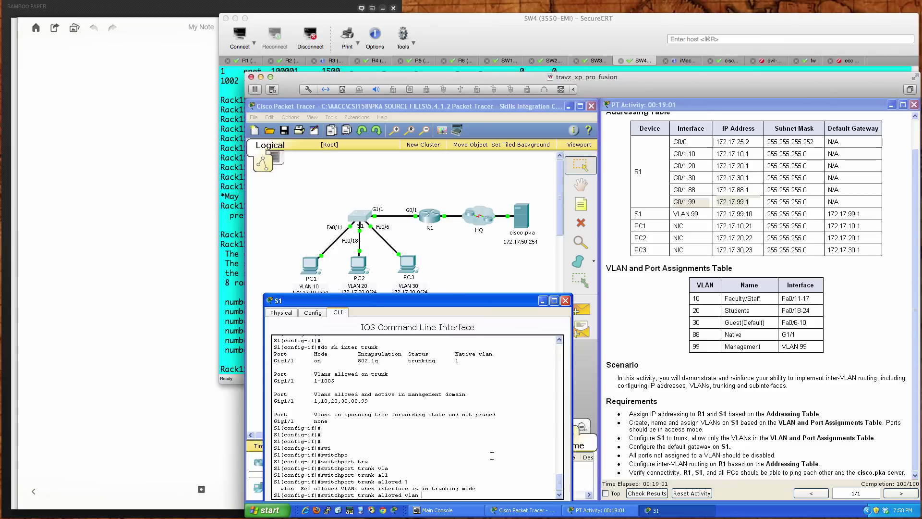
{"action": "type", "text": "?"}
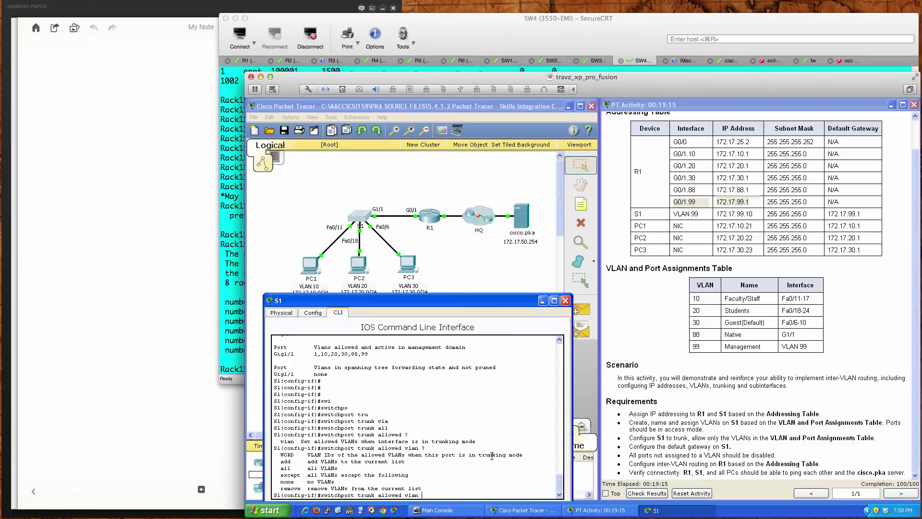
{"action": "type", "text": "10,20,30,88,99"}
{"action": "key", "text": "Return"}
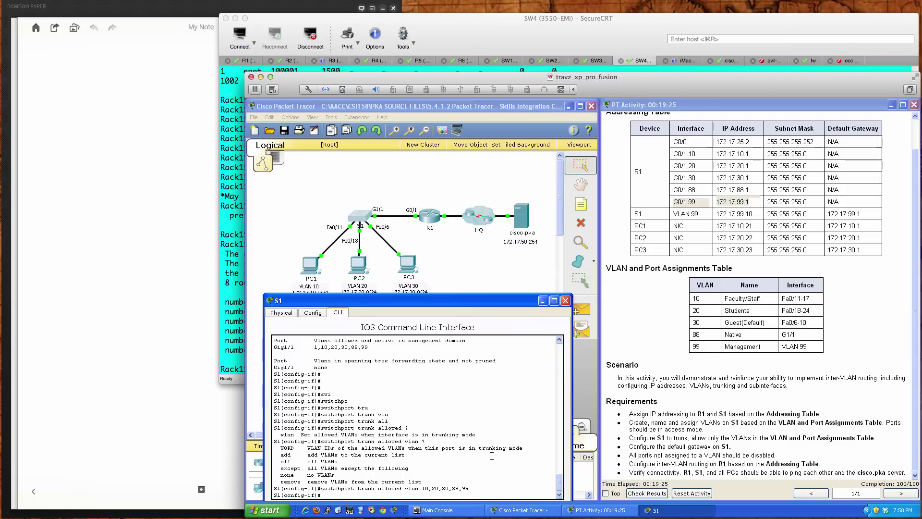
Step: Display S1's trunk status again and compare the allowed VLANs on Gi1/1 with the entered switchport trunk allowed vlan command
{"action": "key", "text": "Return"}
{"action": "key", "text": "Return"}
{"action": "type", "text": "do sh "}
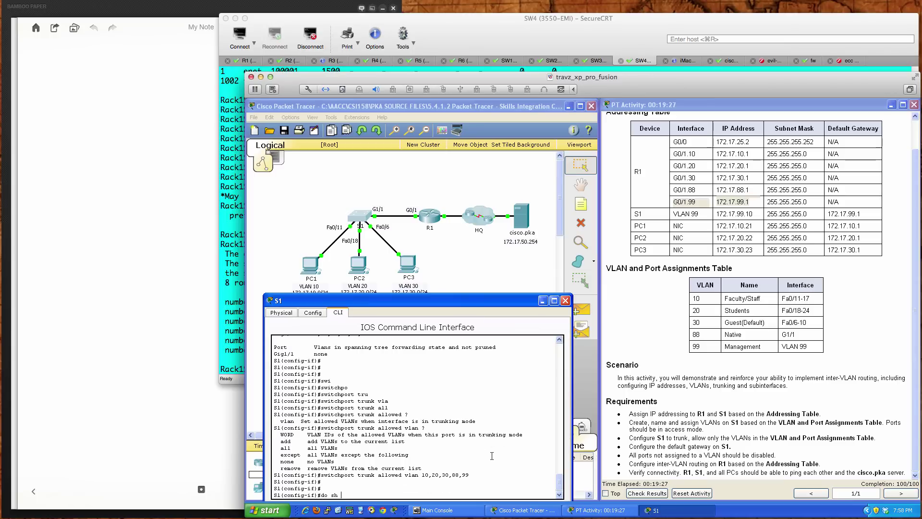
{"action": "type", "text": "inter trunk"}
{"action": "key", "text": "Return"}
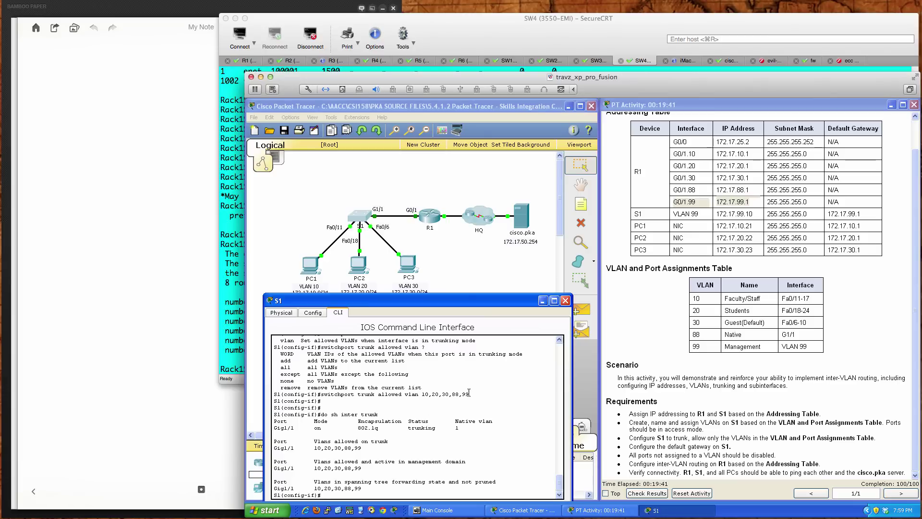
{"action": "left_click_drag", "start_coordinate": [469, 393], "coordinate": [322, 394]}
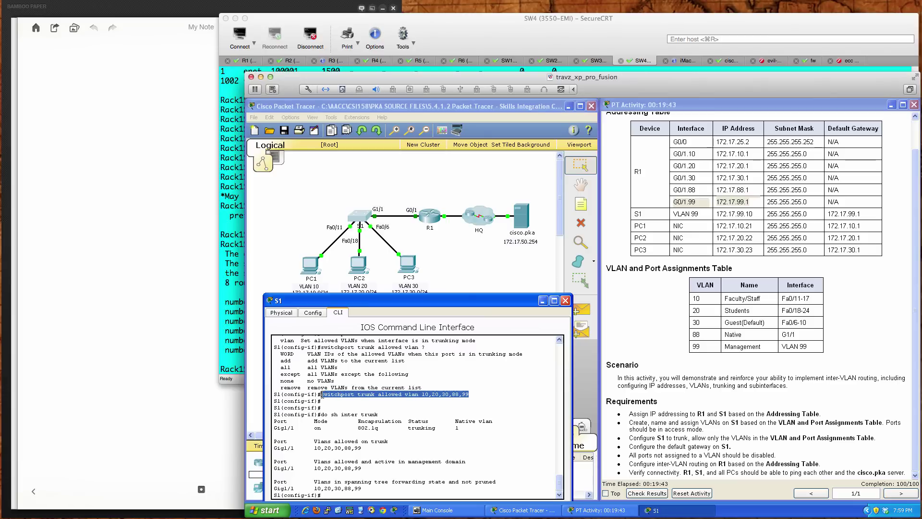
{"action": "left_click", "coordinate": [521, 438]}
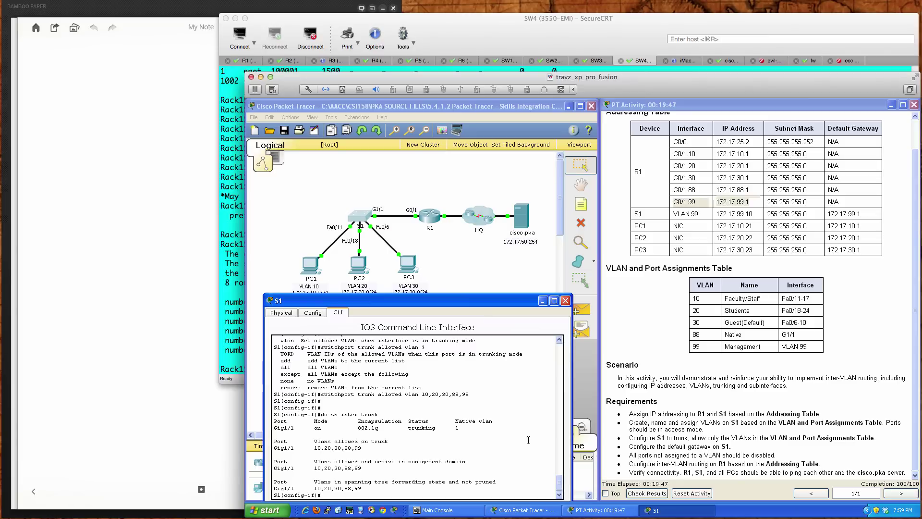
Step: Leave configuration mode on S1 and save the configuration to memory with wri mem
{"action": "key", "text": "Return"}
{"action": "key", "text": "Return"}
{"action": "key", "text": "Return"}
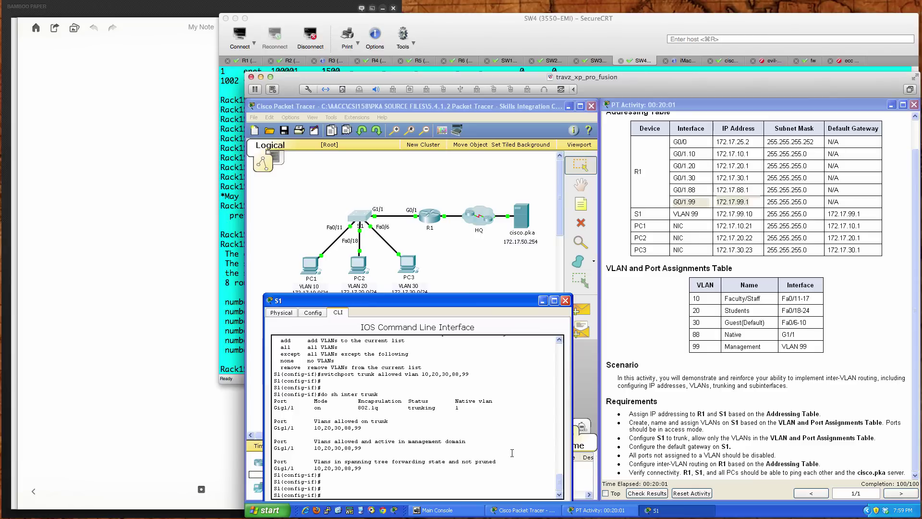
{"action": "type", "text": "nd"}
{"action": "key", "text": "Return"}
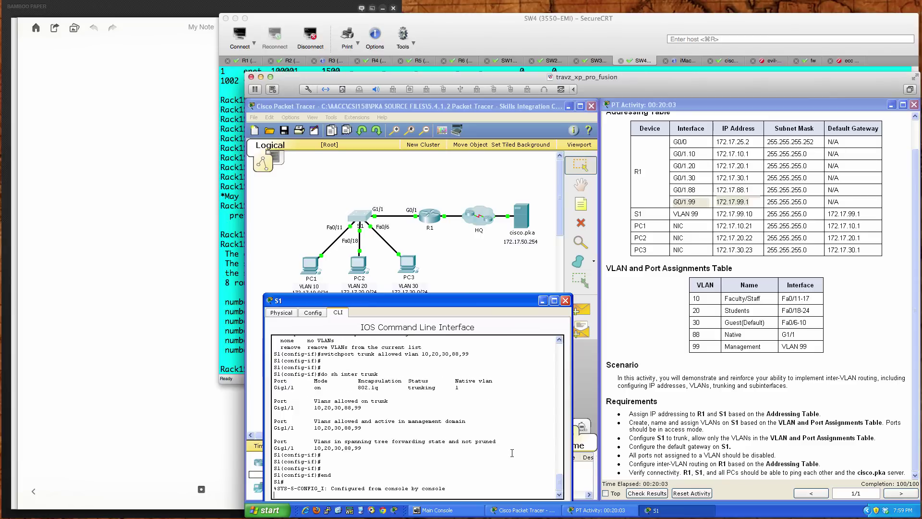
{"action": "key", "text": "Return"}
{"action": "key", "text": "Return"}
{"action": "type", "text": "wri mem"}
{"action": "key", "text": "Return"}
{"action": "key", "text": "Return"}
{"action": "key", "text": "Return"}
Step: Display S1's running configuration from privileged mode and page through the interface settings to its end
{"action": "type", "text": "sh run"}
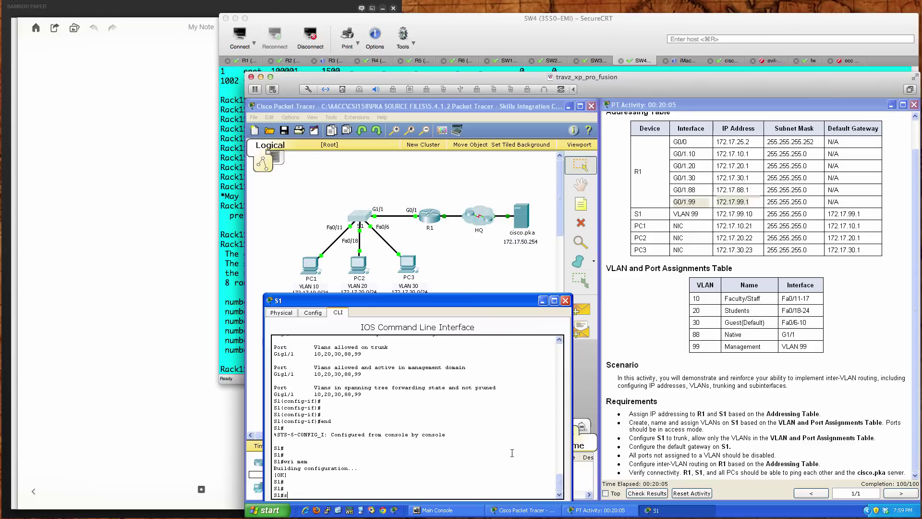
{"action": "key", "text": "Return"}
{"action": "key", "text": "space"}
{"action": "key", "text": "space"}
{"action": "key", "text": "space"}
{"action": "key", "text": "space"}
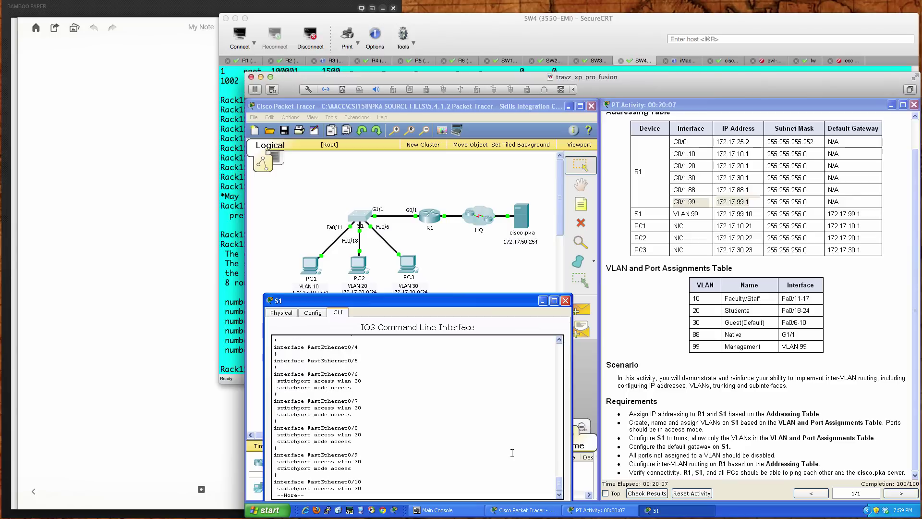
{"action": "key", "text": "space"}
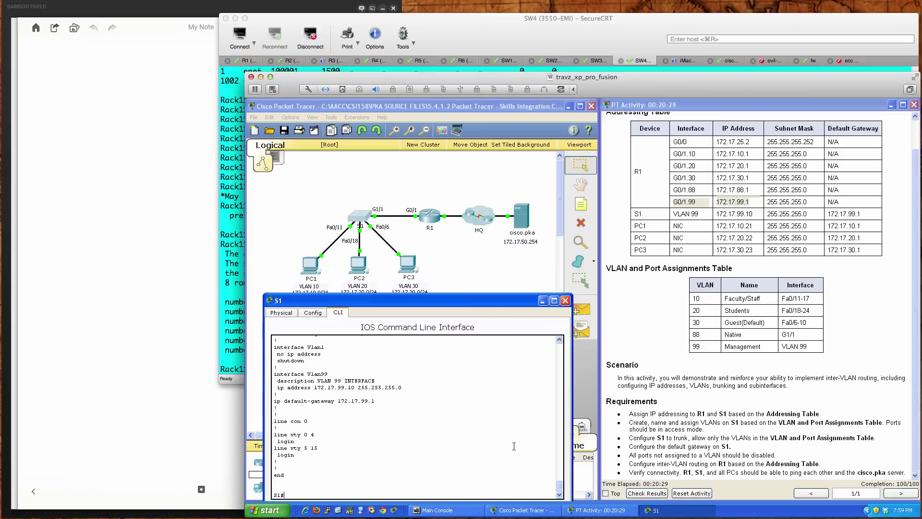
Step: Display the brief VLAN summary on S1 and check which ports remain in default VLAN 1
{"action": "type", "text": "sh vlan bri"}
{"action": "key", "text": "Tab"}
{"action": "key", "text": "Return"}
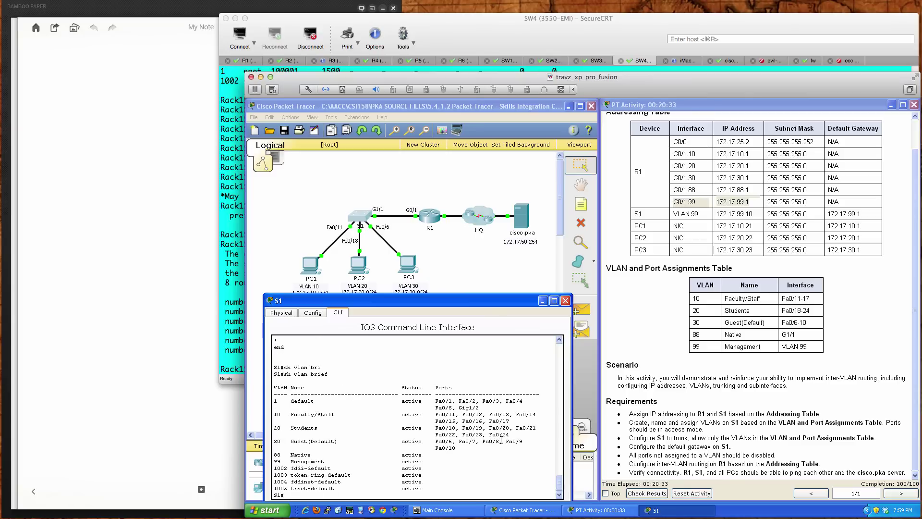
{"action": "left_click_drag", "start_coordinate": [275, 400], "coordinate": [479, 407]}
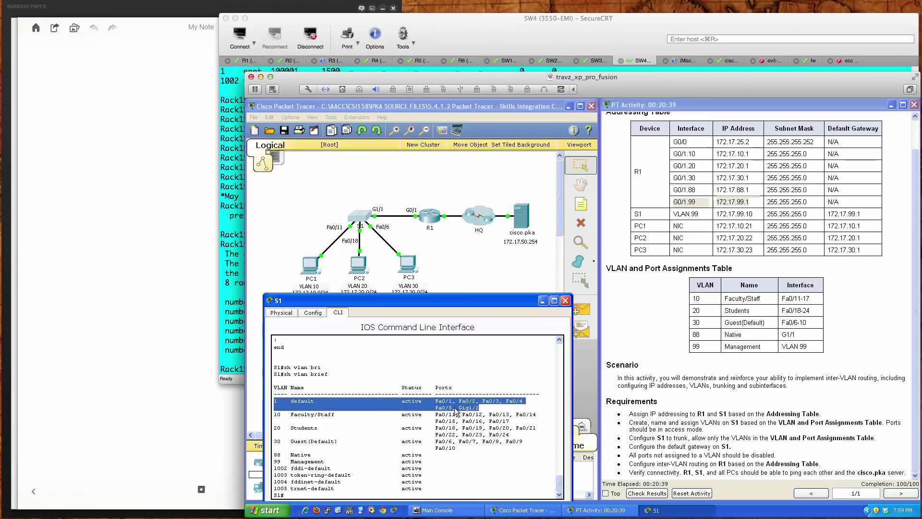
{"action": "left_click", "coordinate": [535, 473]}
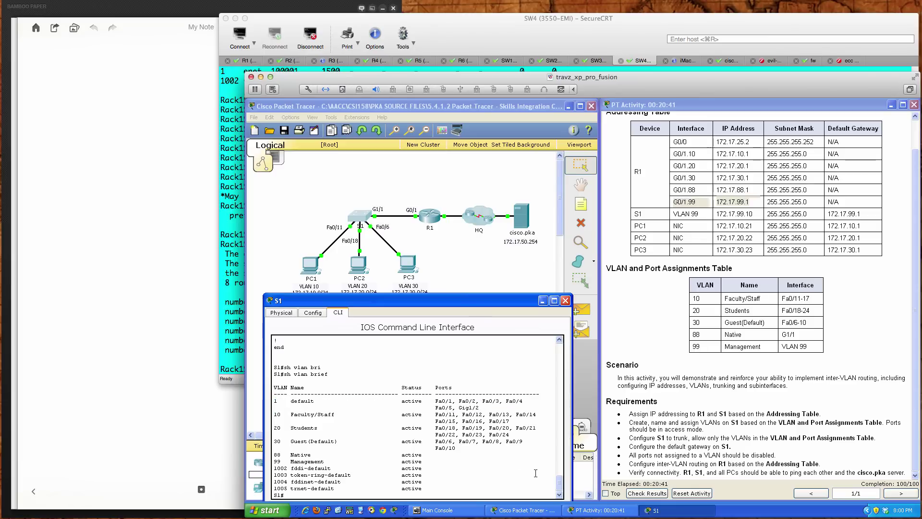
Step: Shut down the unassigned ports Fa0/1-5 and Gi1/2 on S1 as one interface range
{"action": "key", "text": "Return"}
{"action": "key", "text": "Return"}
{"action": "key", "text": "Return"}
{"action": "key", "text": "Return"}
{"action": "type", "text": "c"}
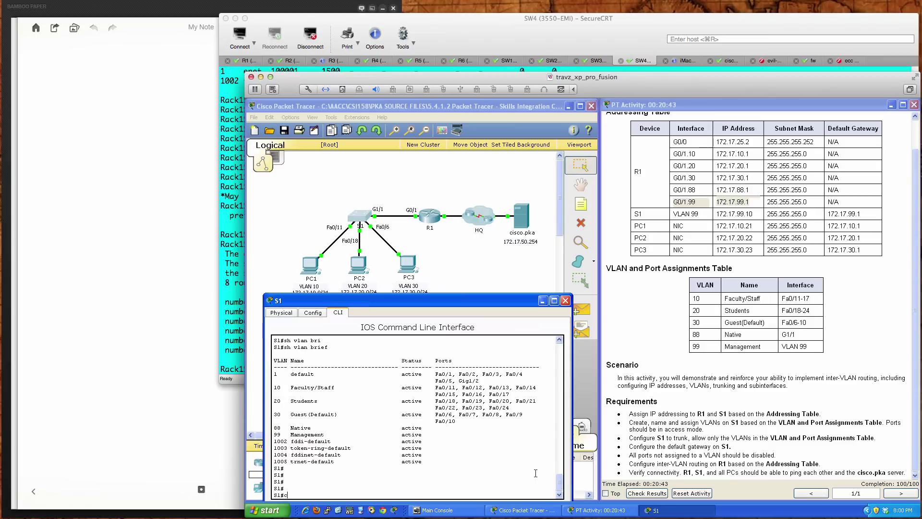
{"action": "type", "text": "onf t"}
{"action": "key", "text": "Return"}
{"action": "type", "text": "int ra"}
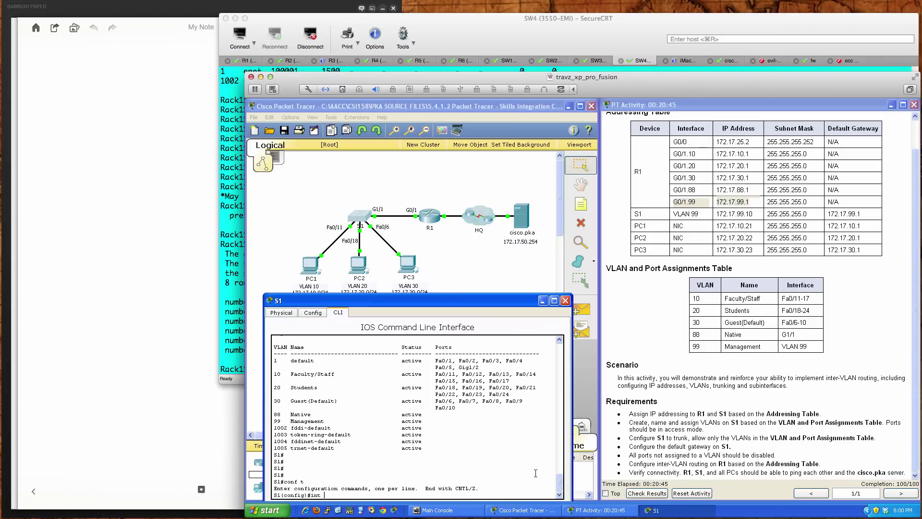
{"action": "key", "text": "Tab"}
{"action": "type", "text": "fa"}
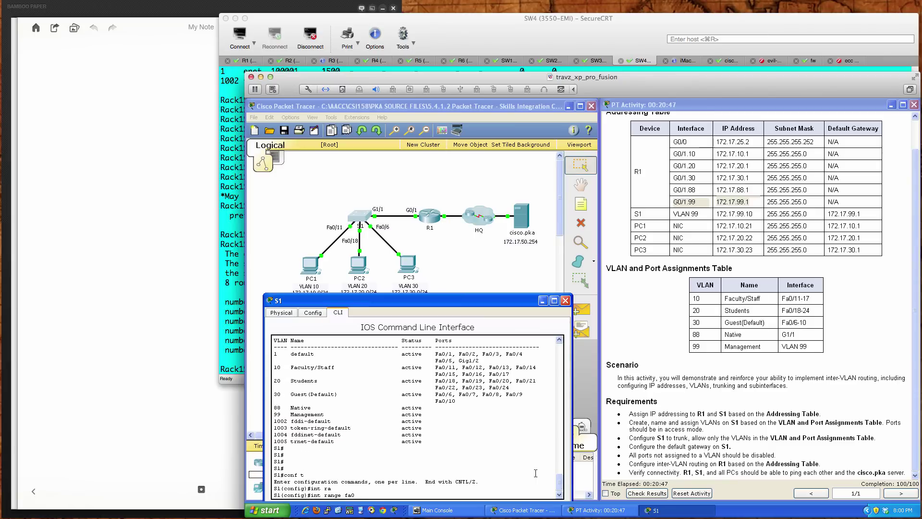
{"action": "type", "text": "0/1-5,gi1/21"}
{"action": "key", "text": "Return"}
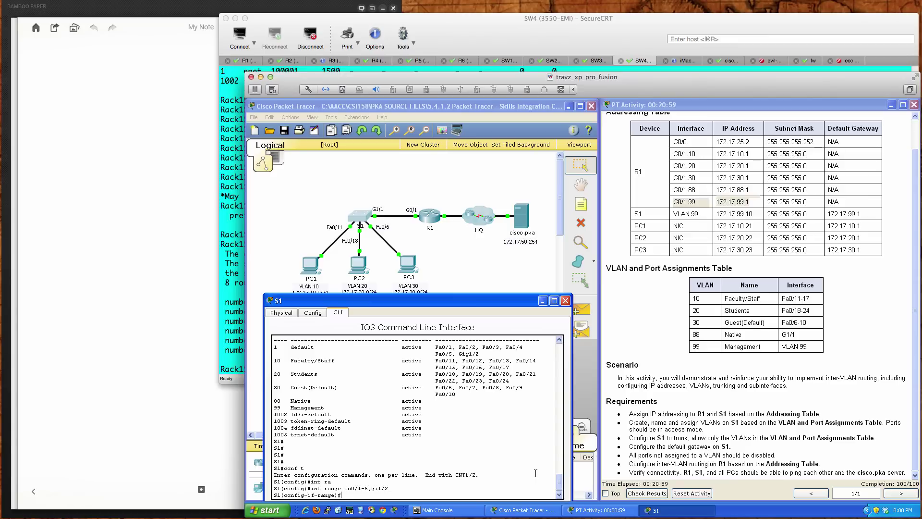
{"action": "type", "text": "shutdown"}
{"action": "key", "text": "Return"}
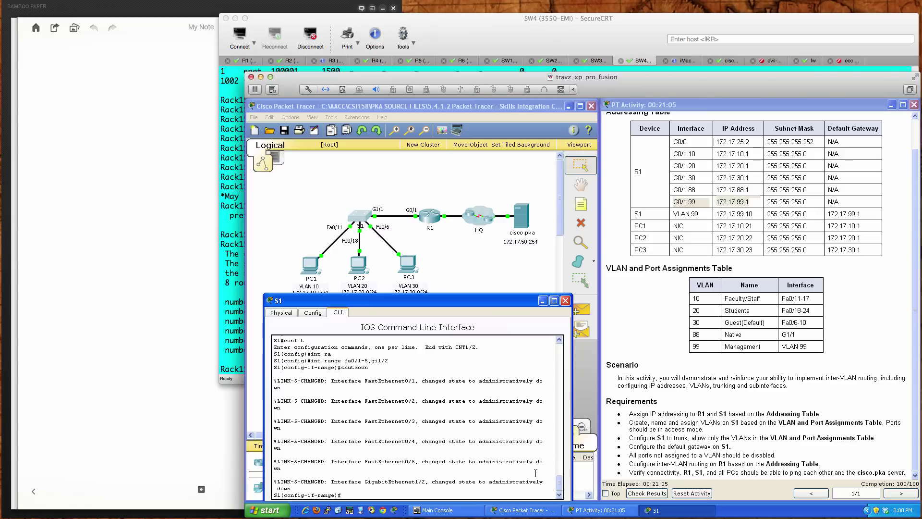
{"action": "key", "text": "Return"}
{"action": "key", "text": "Return"}
{"action": "key", "text": "Return"}
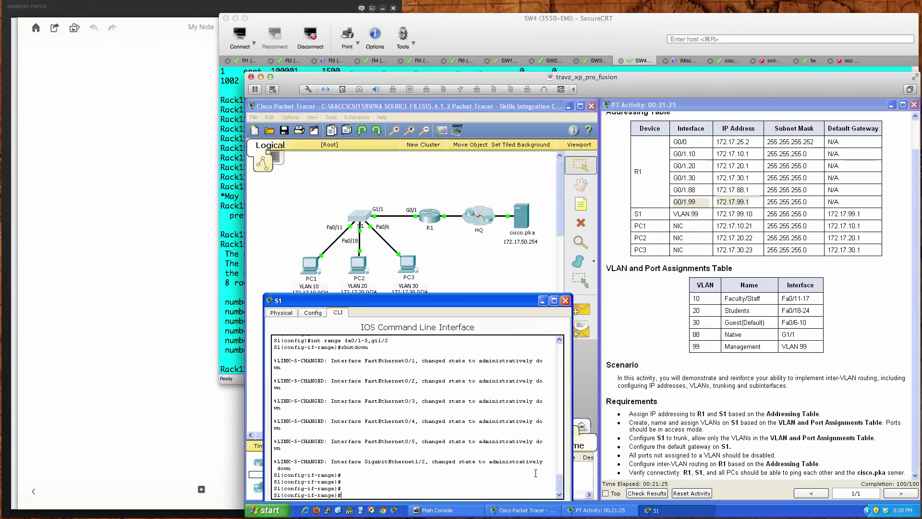
Step: Exit interface range configuration on S1 and write the port shutdown changes to memory
{"action": "type", "text": "end"}
{"action": "key", "text": "Return"}
{"action": "key", "text": "Return"}
{"action": "key", "text": "Return"}
{"action": "type", "text": "wri m"}
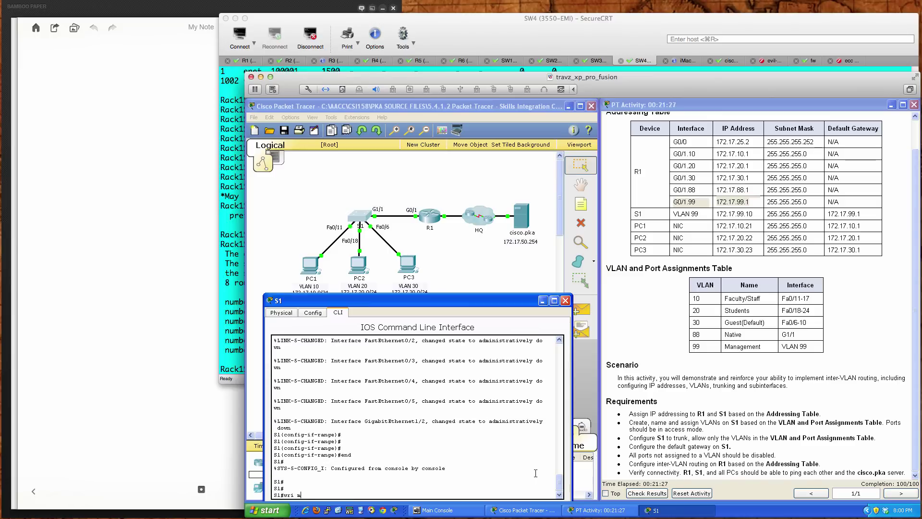
{"action": "type", "text": "em"}
{"action": "key", "text": "Return"}
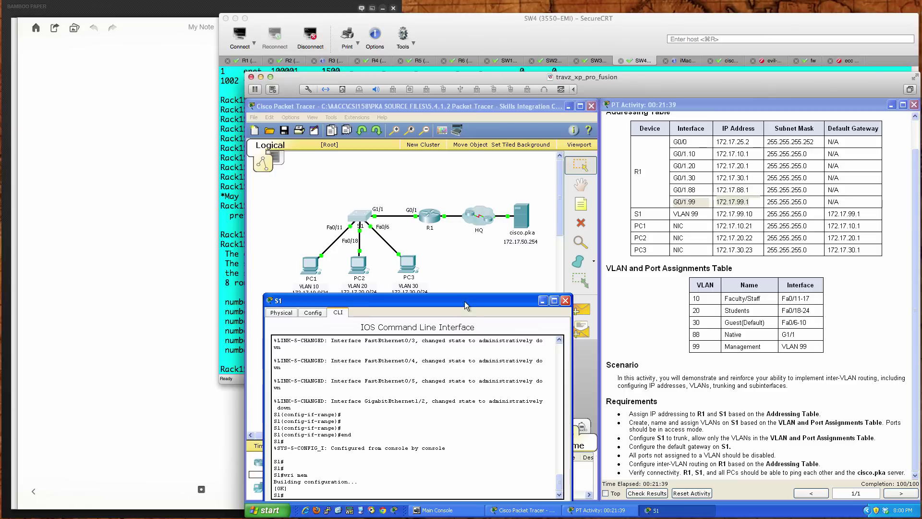
Step: Ping PC1 at 172.17.10.21 from S1 twice to test connectivity
{"action": "left_click_drag", "start_coordinate": [465, 301], "coordinate": [465, 303]}
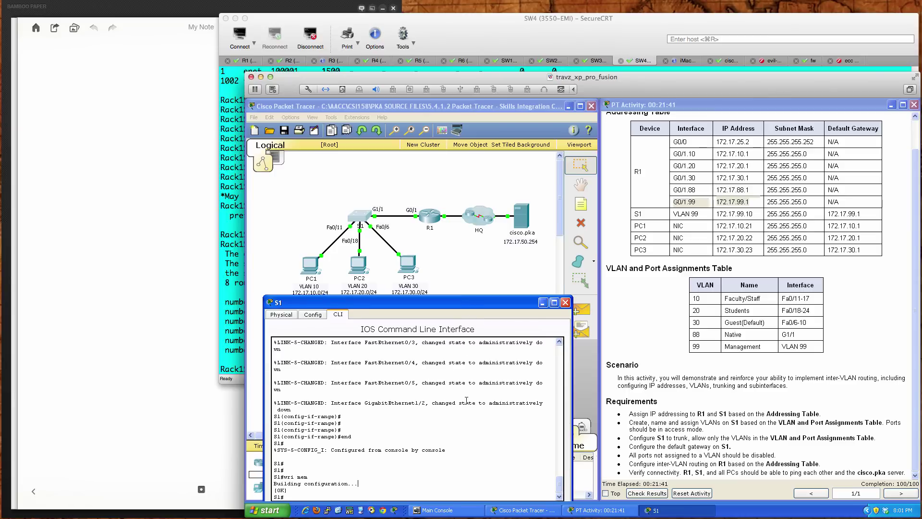
{"action": "key", "text": "Return"}
{"action": "key", "text": "Return"}
{"action": "type", "text": "ping "}
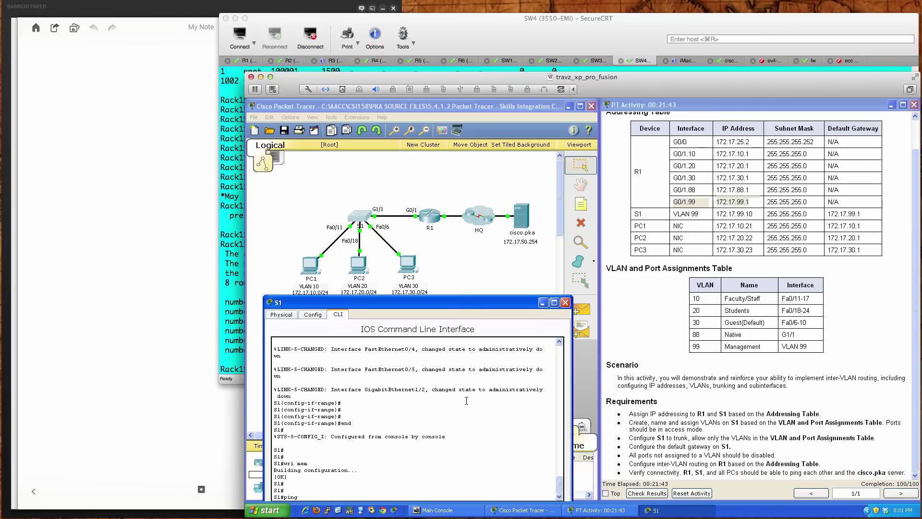
{"action": "type", "text": "172.17."}
{"action": "type", "text": "10"}
{"action": "type", "text": ".21"}
{"action": "key", "text": "Return"}
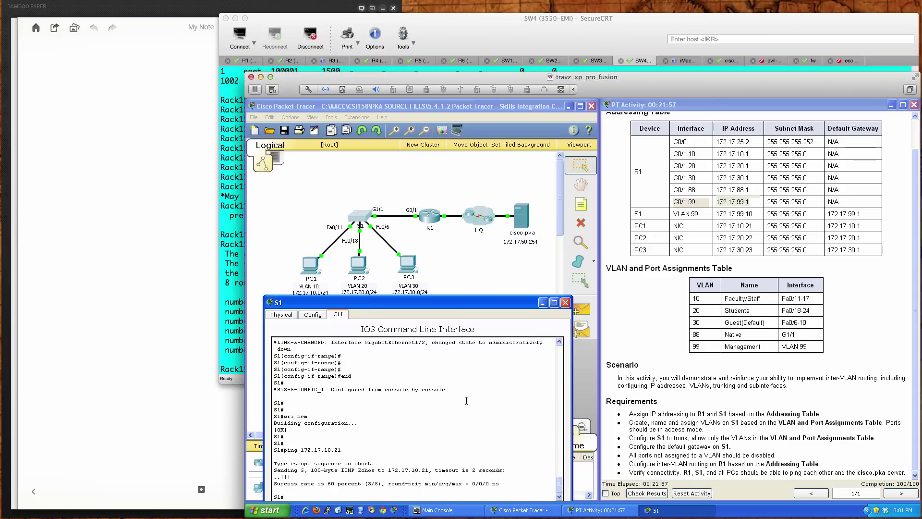
{"action": "key", "text": "Up"}
{"action": "key", "text": "Return"}
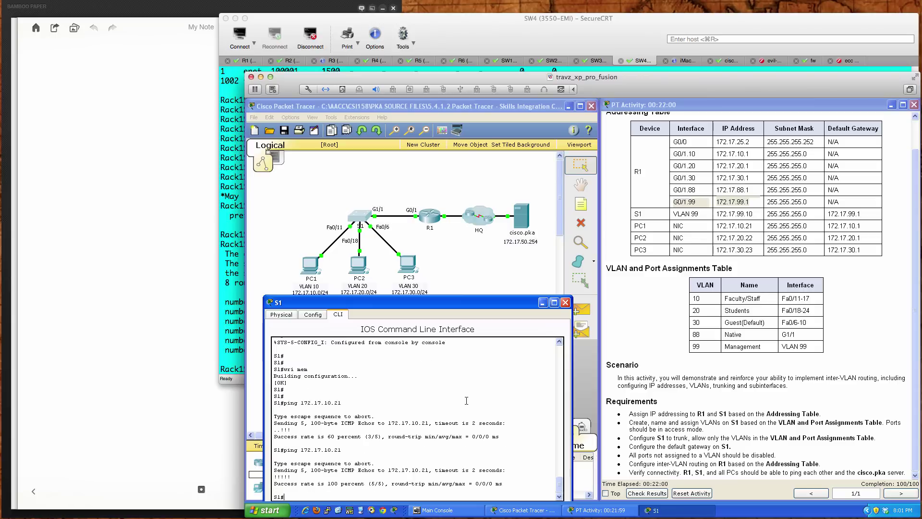
Step: Ping PC2 at 172.17.20.22 from S1 to test connectivity
{"action": "key", "text": "Up"}
{"action": "key", "text": "BackSpace"}
{"action": "type", "text": "20.22"}
{"action": "key", "text": "Return"}
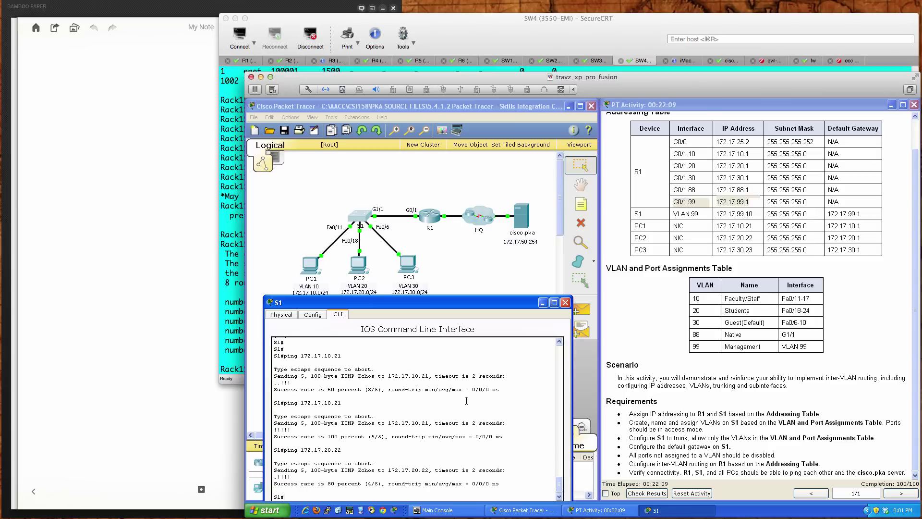
Step: Ping PC3 at 172.17.30.23 from S1 to test connectivity
{"action": "key", "text": "Up"}
{"action": "key", "text": "BackSpace"}
{"action": "key", "text": "BackSpace"}
{"action": "key", "text": "BackSpace"}
{"action": "type", "text": "30.23"}
{"action": "key", "text": "Return"}
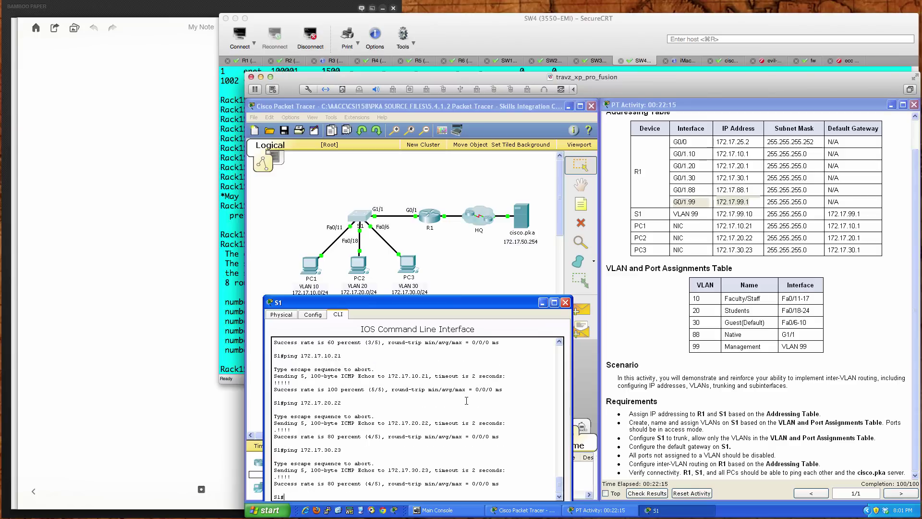
Step: Ping S1's VLAN 99 management address 172.17.99.10 from the S1 command line
{"action": "key", "text": "Return"}
{"action": "key", "text": "Return"}
{"action": "key", "text": "Return"}
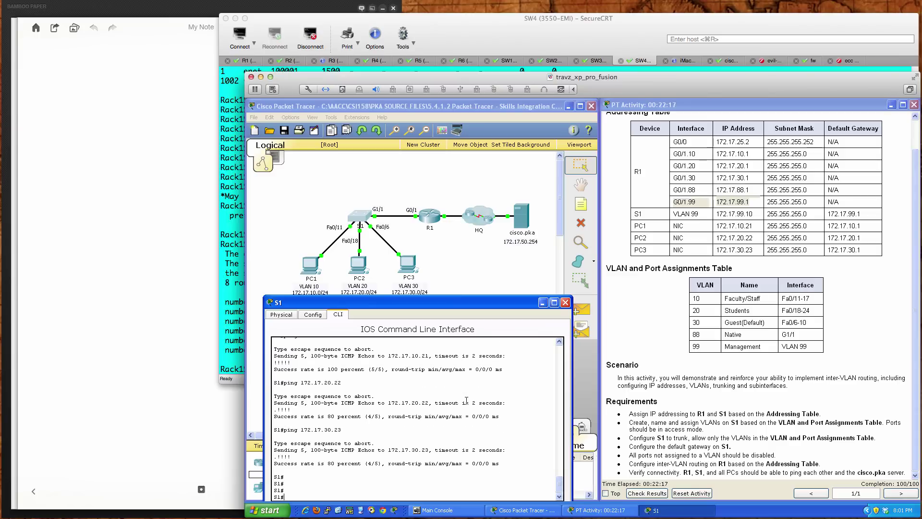
{"action": "type", "text": "ping 172.17.99.10"}
{"action": "key", "text": "Return"}
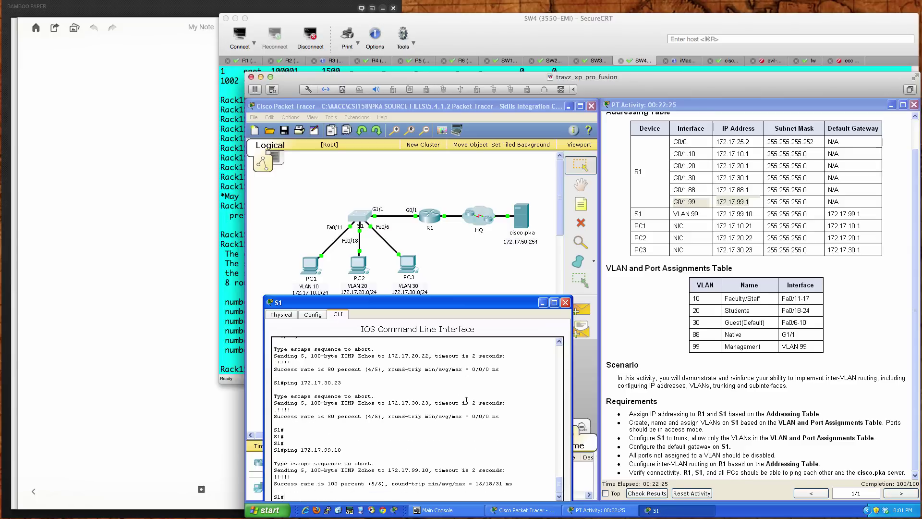
Step: Ping the cisco.pka server at 172.17.50.254 from S1 twice to test connectivity
{"action": "key", "text": "Return"}
{"action": "key", "text": "Return"}
{"action": "key", "text": "Return"}
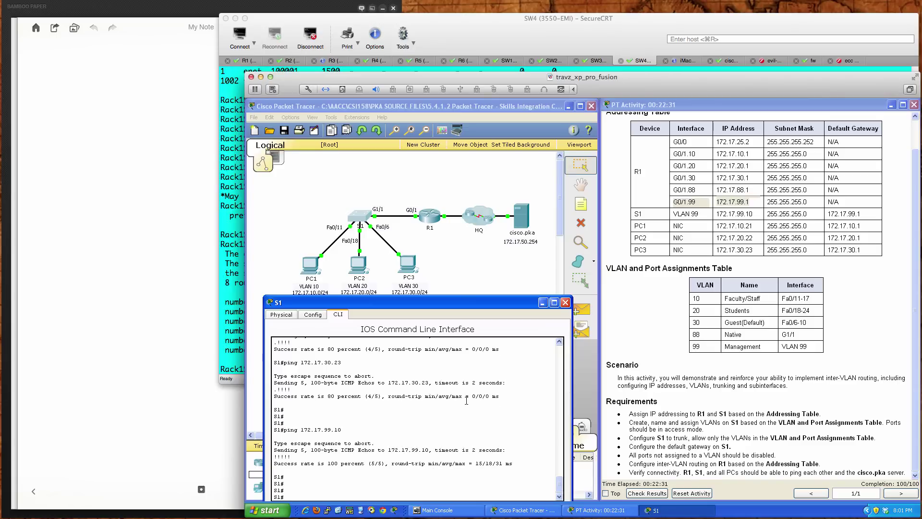
{"action": "type", "text": "ping 172.17.50.254"}
{"action": "key", "text": "Return"}
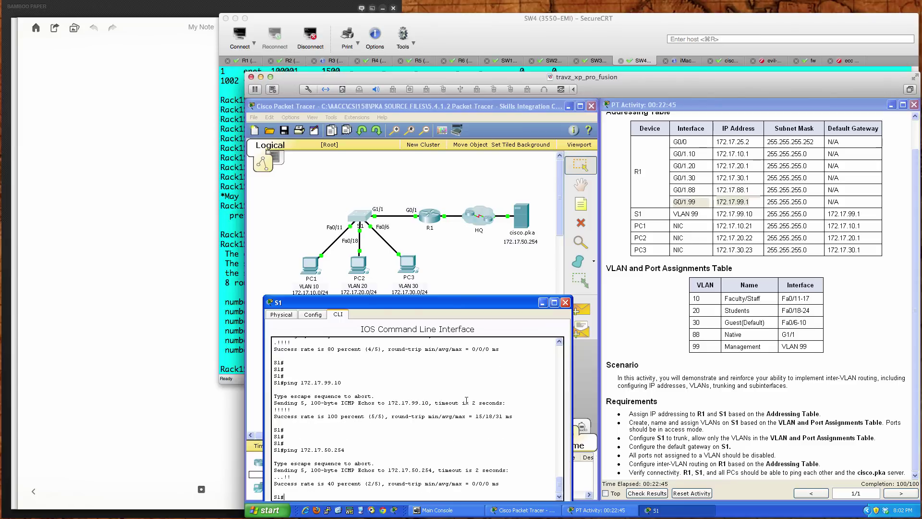
{"action": "key", "text": "Up"}
{"action": "key", "text": "Return"}
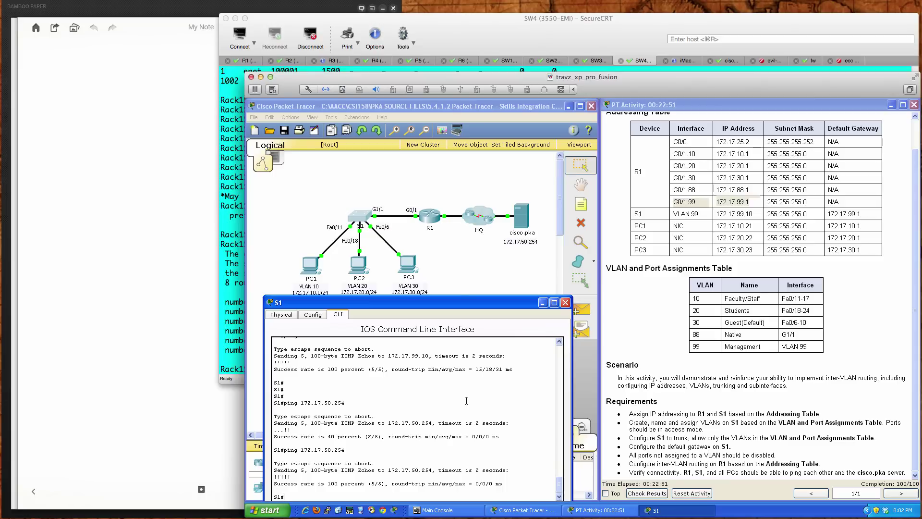
Step: Write S1's configuration to memory and close the S1 device window
{"action": "key", "text": "Return"}
{"action": "key", "text": "Return"}
{"action": "key", "text": "Return"}
{"action": "type", "text": "w"}
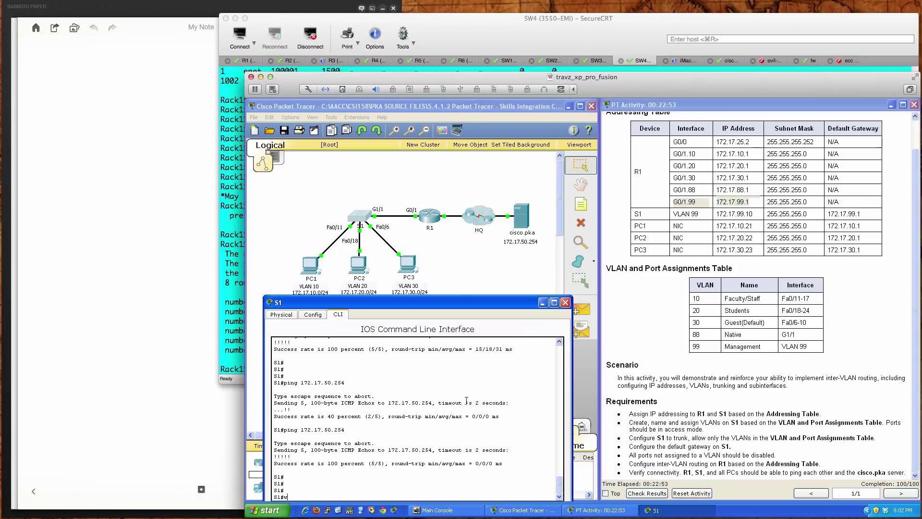
{"action": "type", "text": "ri mem"}
{"action": "key", "text": "Return"}
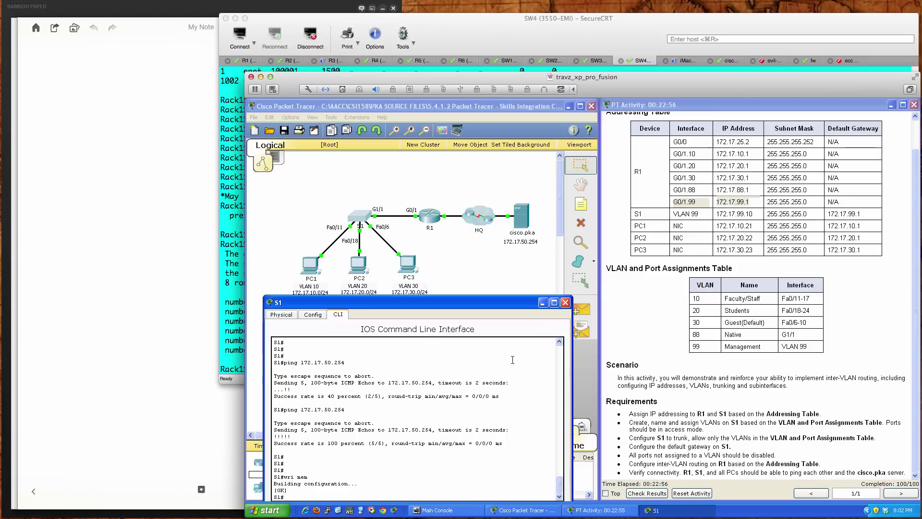
{"action": "left_click", "coordinate": [565, 302]}
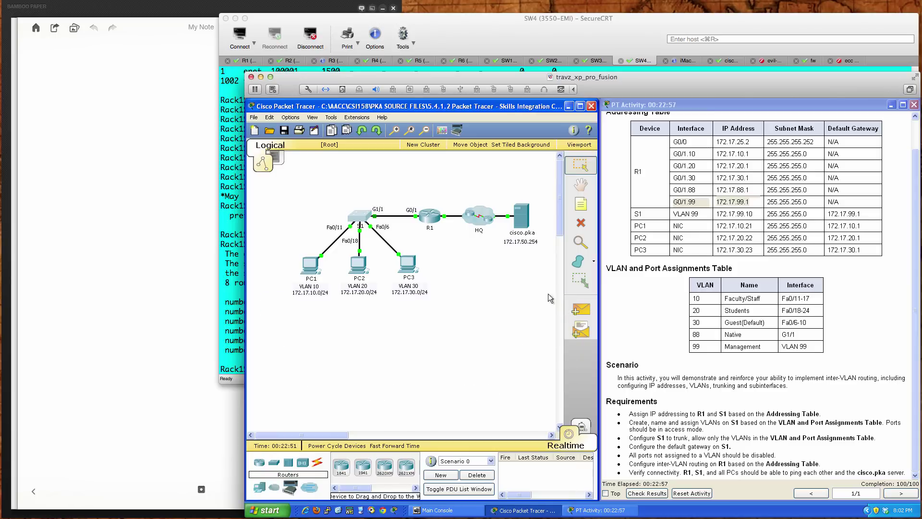
Step: Open R1's command line and ping the cisco.pka server at 172.17.50.254
{"action": "left_click", "coordinate": [430, 215]}
{"action": "left_click_drag", "start_coordinate": [465, 191], "coordinate": [314, 311]}
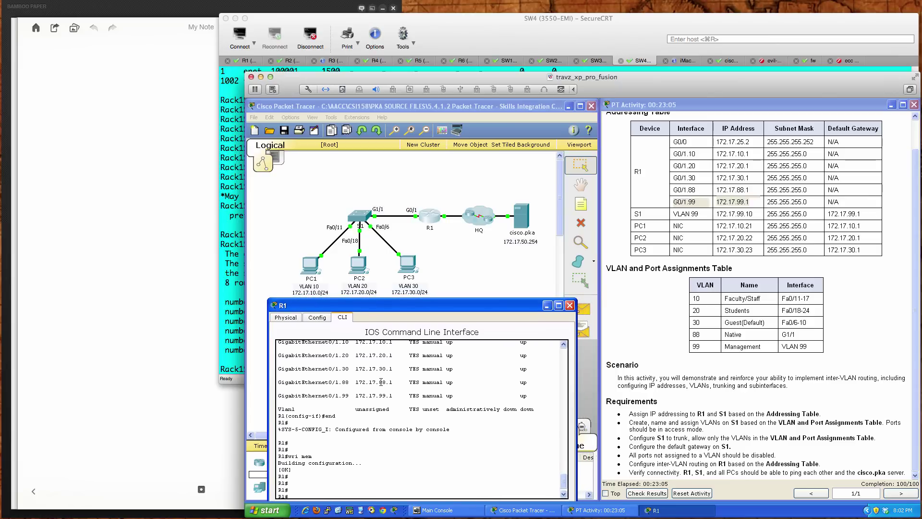
{"action": "key", "text": "Return"}
{"action": "key", "text": "Return"}
{"action": "key", "text": "Return"}
{"action": "key", "text": "Return"}
{"action": "key", "text": "Return"}
{"action": "type", "text": "ping"}
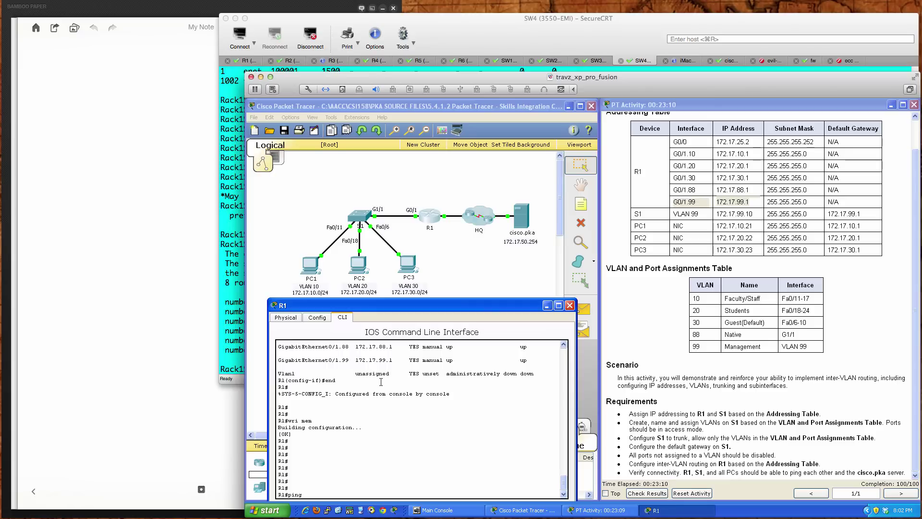
{"action": "type", "text": " 172.17.50.254"}
{"action": "key", "text": "Return"}
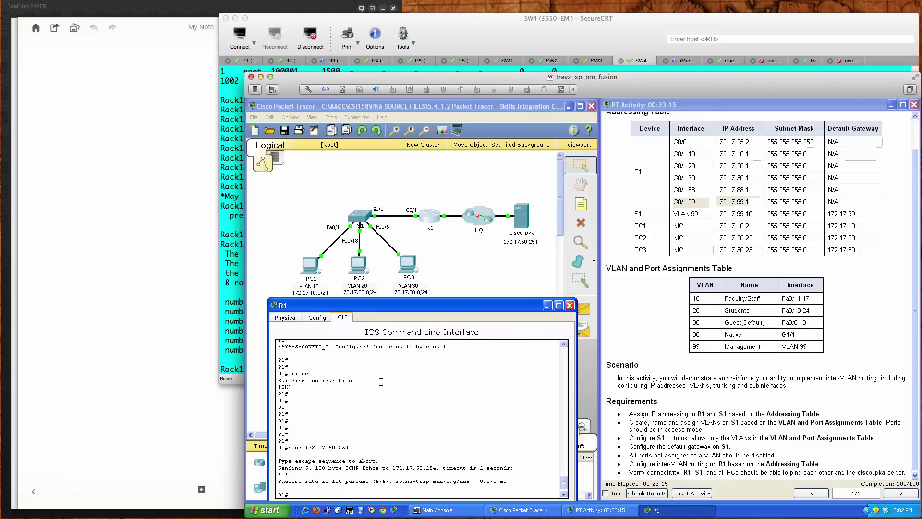
Step: Ping S1's management address 172.17.99.10 from R1 to test connectivity
{"action": "key", "text": "Up"}
{"action": "key", "text": "BackSpace"}
{"action": "key", "text": "BackSpace"}
{"action": "key", "text": "BackSpace"}
{"action": "key", "text": "BackSpace"}
{"action": "key", "text": "BackSpace"}
{"action": "key", "text": "BackSpace"}
{"action": "type", "text": "99.10"}
{"action": "key", "text": "Return"}
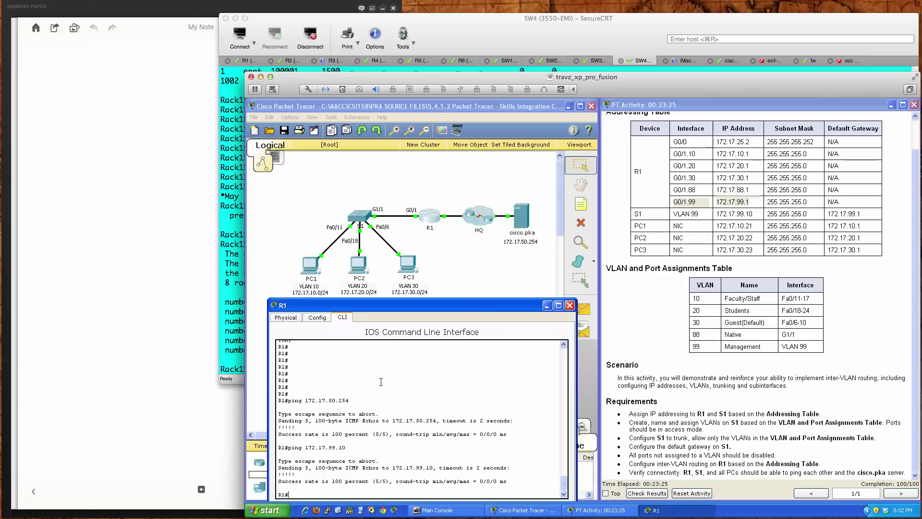
Step: Try to ping 172.17.10.20 from R1, then abort the ping
{"action": "key", "text": "Up"}
{"action": "key", "text": "BackSpace"}
{"action": "key", "text": "BackSpace"}
{"action": "key", "text": "BackSpace"}
{"action": "type", "text": "10.20"}
{"action": "key", "text": "Return"}
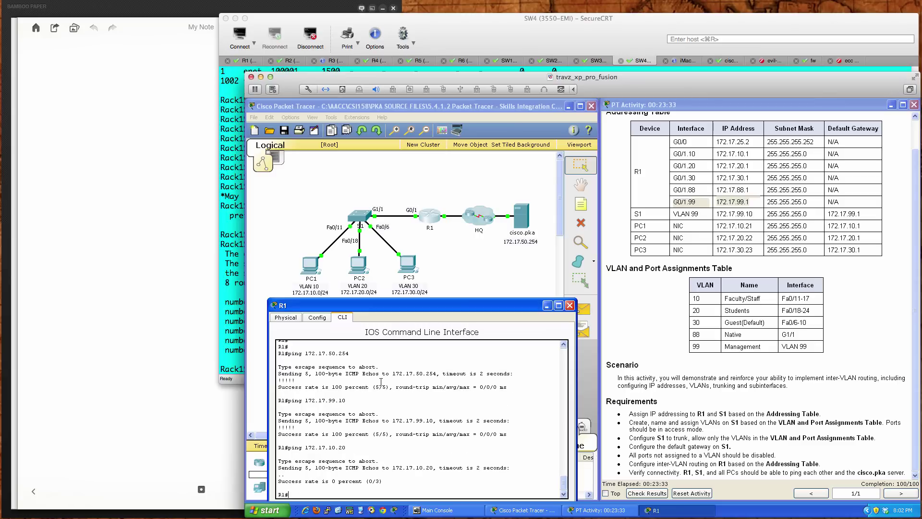
Step: Ping PC1 at 172.17.10.21 and PC2 at 172.17.20.22 from R1
{"action": "key", "text": "Up"}
{"action": "type", "text": "1"}
{"action": "key", "text": "Return"}
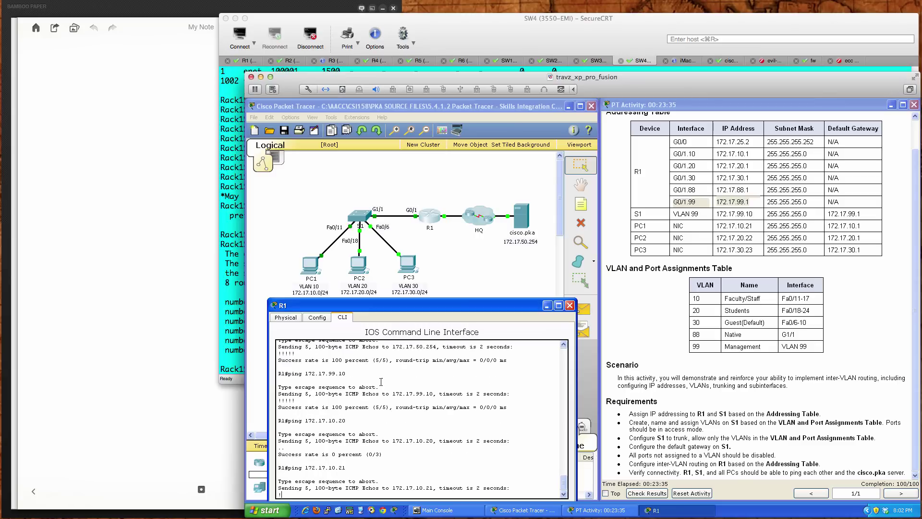
{"action": "type", "text": "ping 172.17.2"}
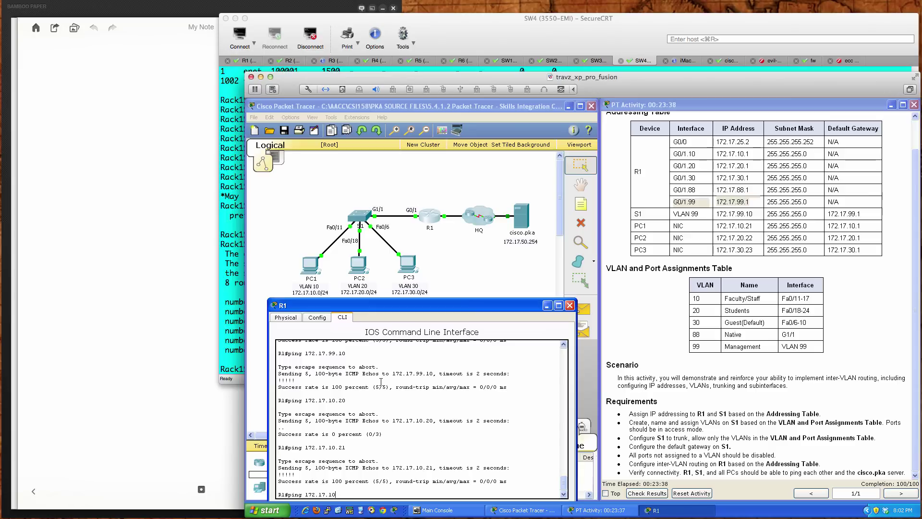
{"action": "type", "text": "0.22"}
{"action": "key", "text": "Return"}
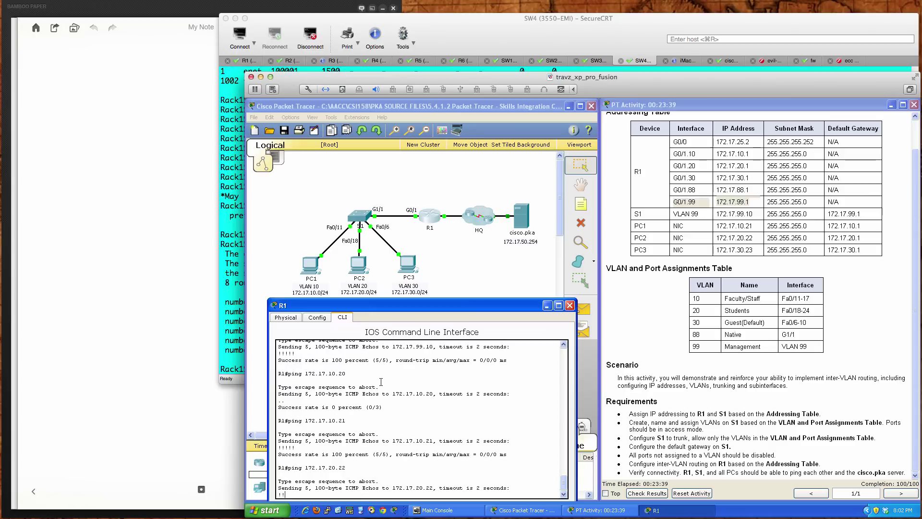
Step: Try to ping 172.17.21.23 from R1, then abort the ping
{"action": "key", "text": "Up"}
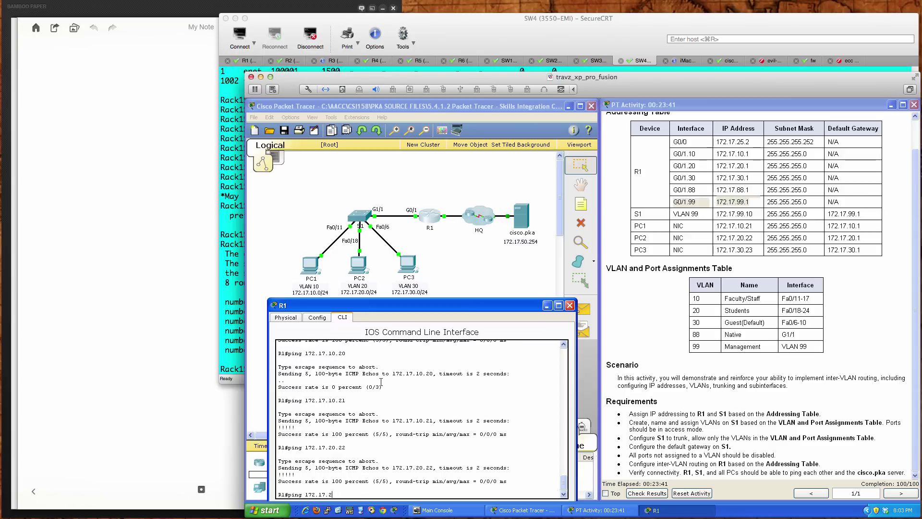
{"action": "type", "text": "1.23"}
{"action": "key", "text": "Return"}
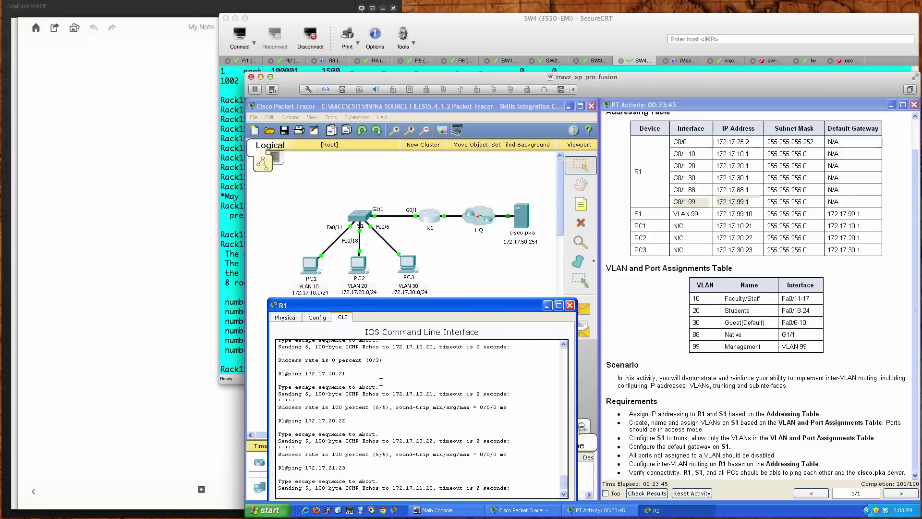
{"action": "key", "text": "ctrl+shift+6"}
Step: Ping PC3 at 172.17.30.23 from R1 and close the R1 device window
{"action": "key", "text": "Up"}
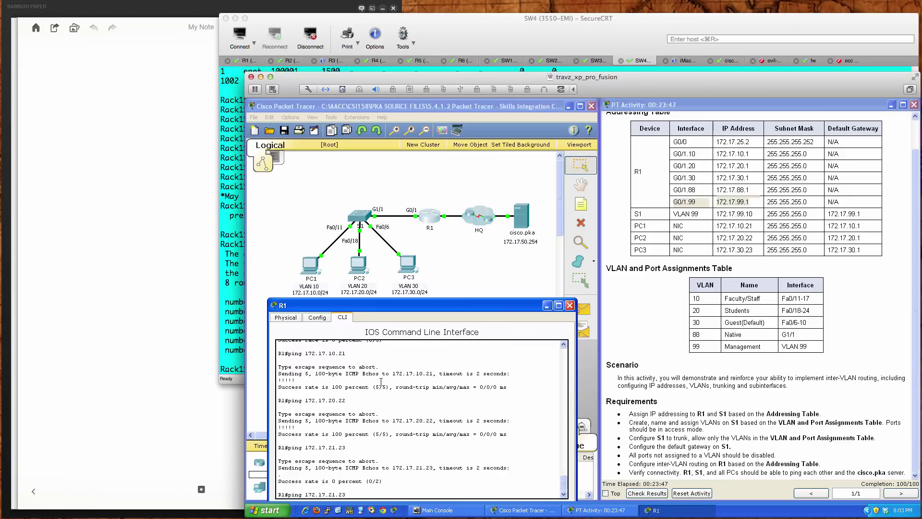
{"action": "key", "text": "BackSpace"}
{"action": "key", "text": "BackSpace"}
{"action": "key", "text": "BackSpace"}
{"action": "key", "text": "BackSpace"}
{"action": "key", "text": "BackSpace"}
{"action": "type", "text": "30.23"}
{"action": "key", "text": "Return"}
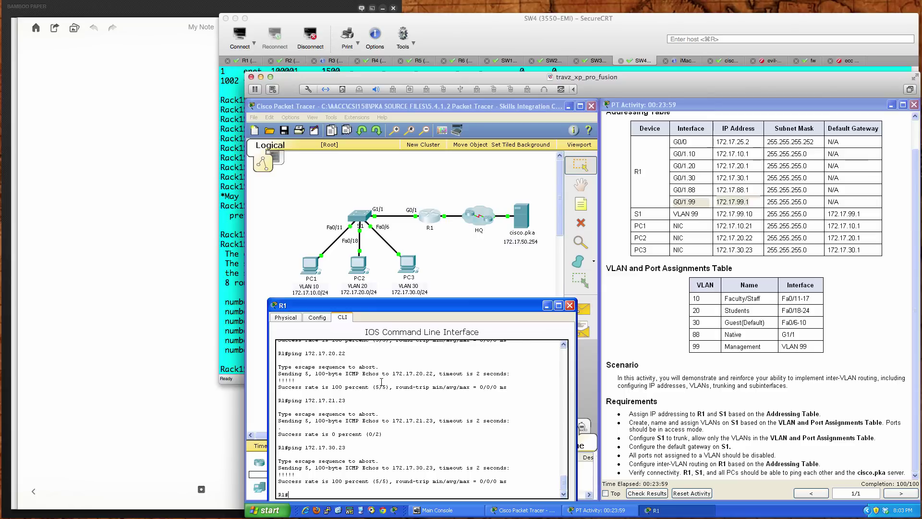
{"action": "left_click", "coordinate": [569, 306]}
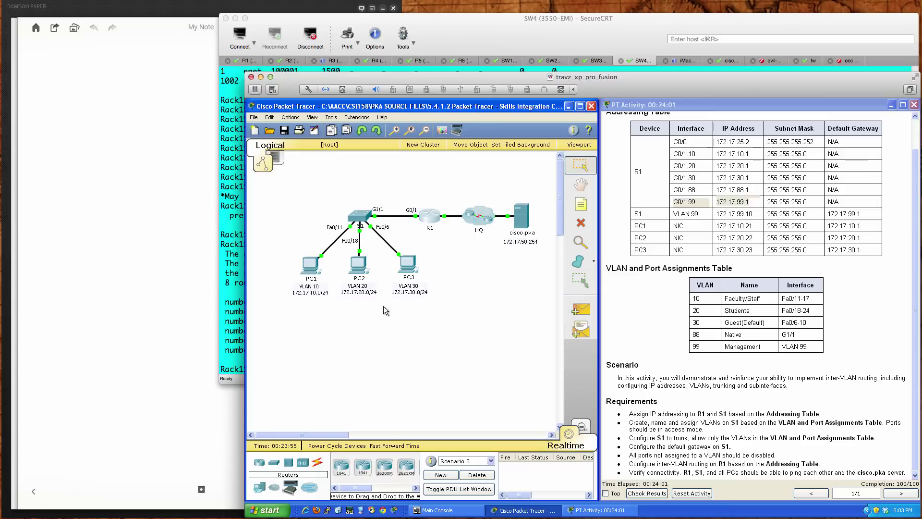
Step: Open the Command Prompt on PC1 and ping the cisco.pka server at 172.17.50.254
{"action": "left_click", "coordinate": [310, 265]}
{"action": "left_click_drag", "start_coordinate": [543, 194], "coordinate": [403, 257]}
{"action": "left_click", "coordinate": [369, 269]}
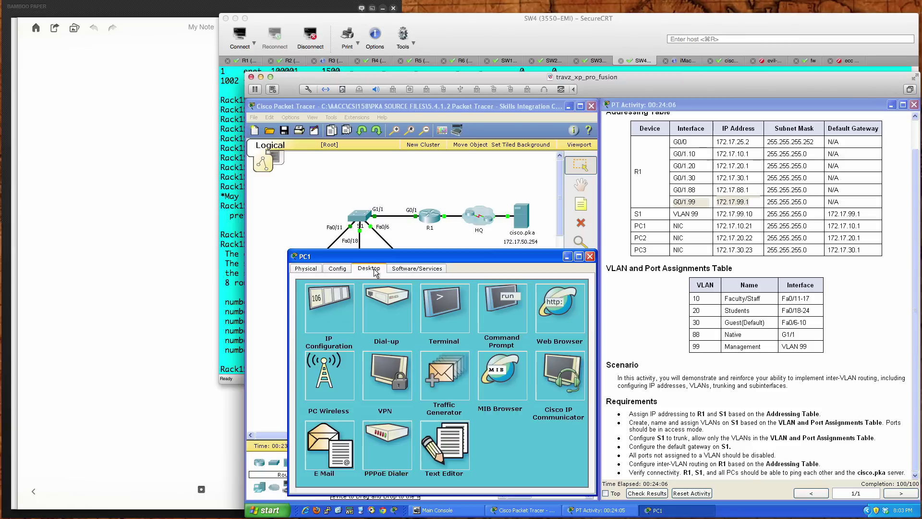
{"action": "left_click", "coordinate": [493, 315]}
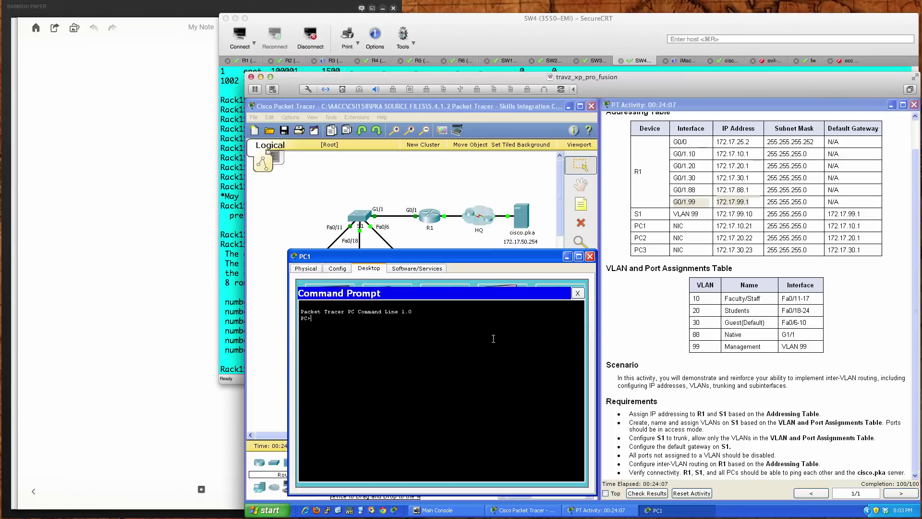
{"action": "type", "text": "ping 172.17.50.254"}
{"action": "key", "text": "Return"}
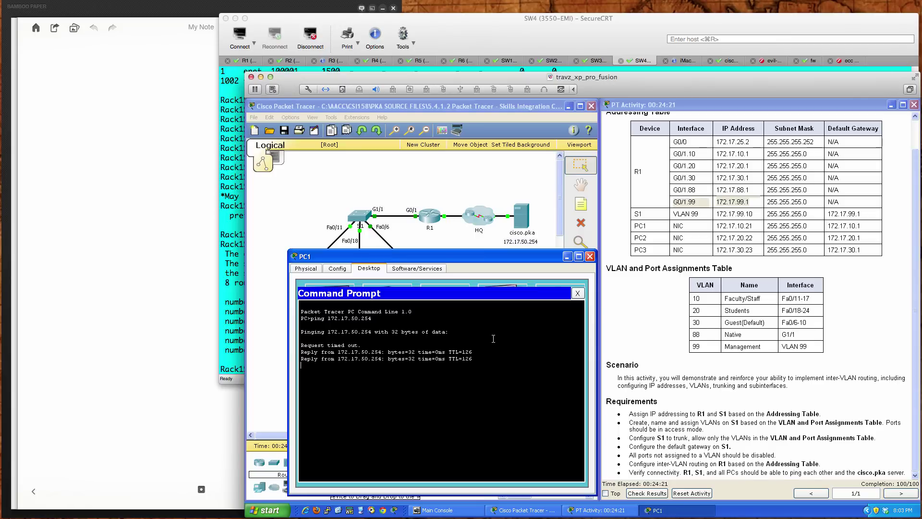
Step: Ping R1's subinterface address 172.17.99.1 and S1's management address 172.17.99.10 from PC1
{"action": "key", "text": "Up"}
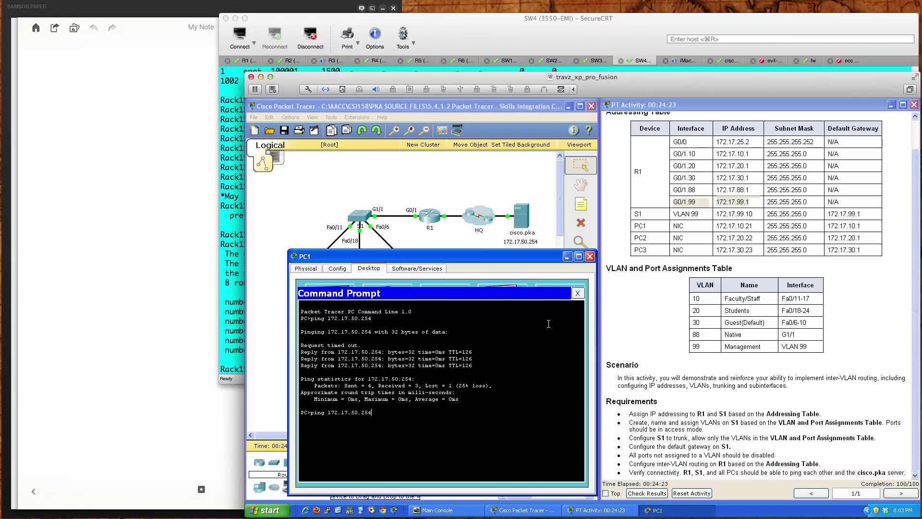
{"action": "key", "text": "BackSpace"}
{"action": "key", "text": "BackSpace"}
{"action": "type", "text": "99.1"}
{"action": "key", "text": "Return"}
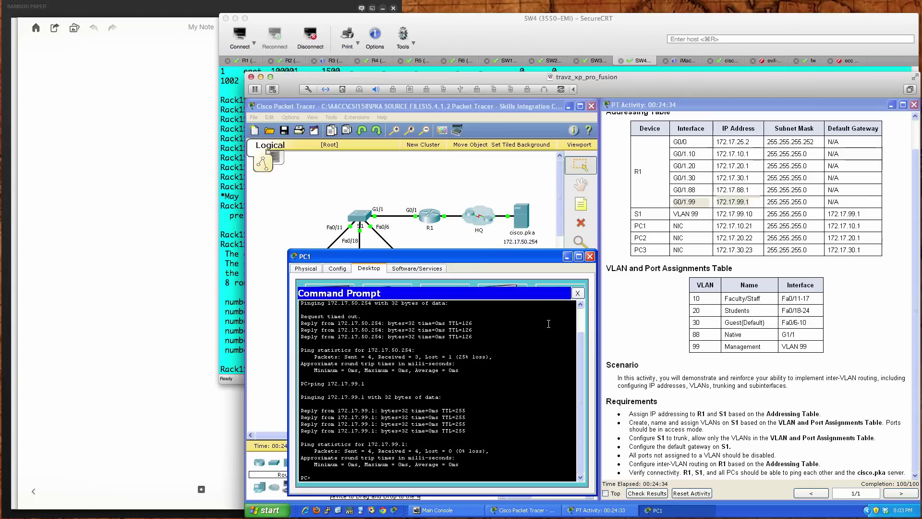
{"action": "key", "text": "Up"}
{"action": "key", "text": "BackSpace"}
{"action": "type", "text": "10"}
{"action": "key", "text": "Return"}
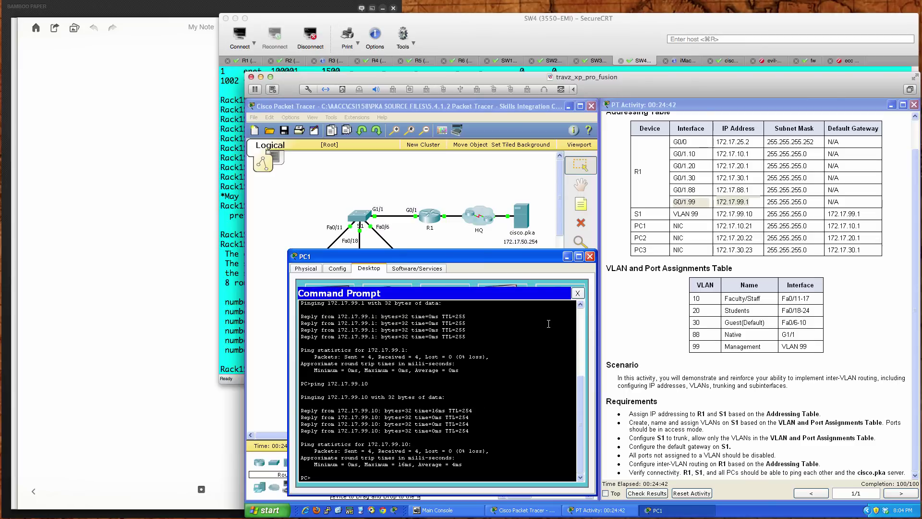
Step: Ping PC2 at 172.17.20.22 from PC1 to test inter-VLAN connectivity
{"action": "key", "text": "Up"}
{"action": "key", "text": "BackSpace"}
{"action": "key", "text": "BackSpace"}
{"action": "type", "text": "20.21"}
{"action": "key", "text": "BackSpace"}
{"action": "type", "text": "2"}
{"action": "key", "text": "Return"}
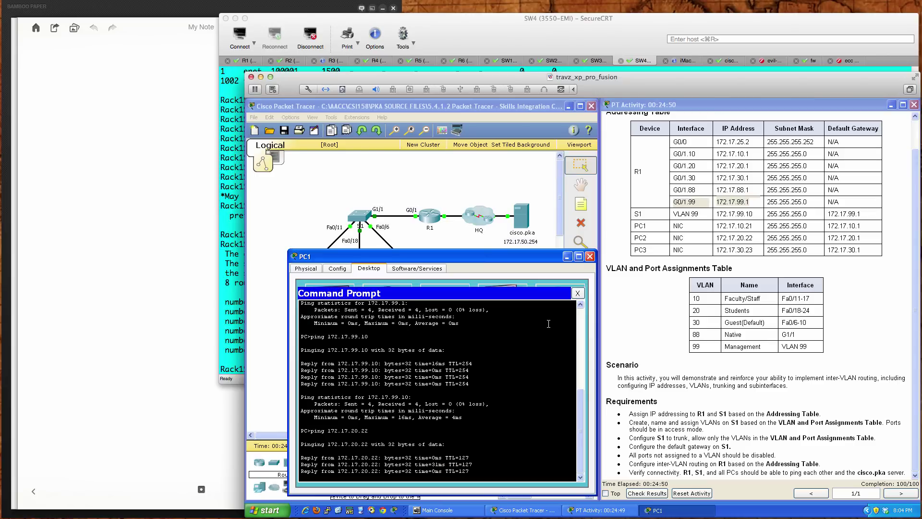
Step: Ping PC3 at 172.17.30.23 from PC1, then close the Command Prompt and the PC1 window
{"action": "key", "text": "Up"}
{"action": "key", "text": "BackSpace"}
{"action": "key", "text": "BackSpace"}
{"action": "type", "text": "3"}
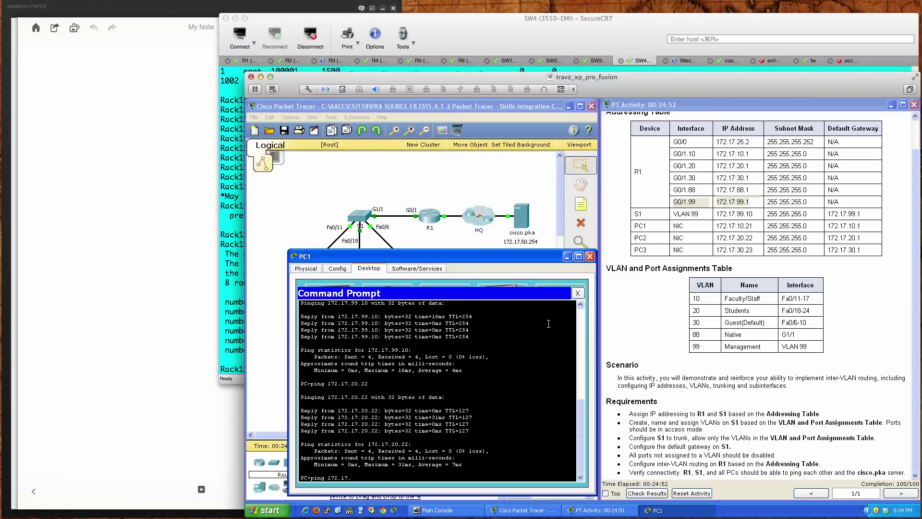
{"action": "type", "text": "0.23"}
{"action": "key", "text": "Return"}
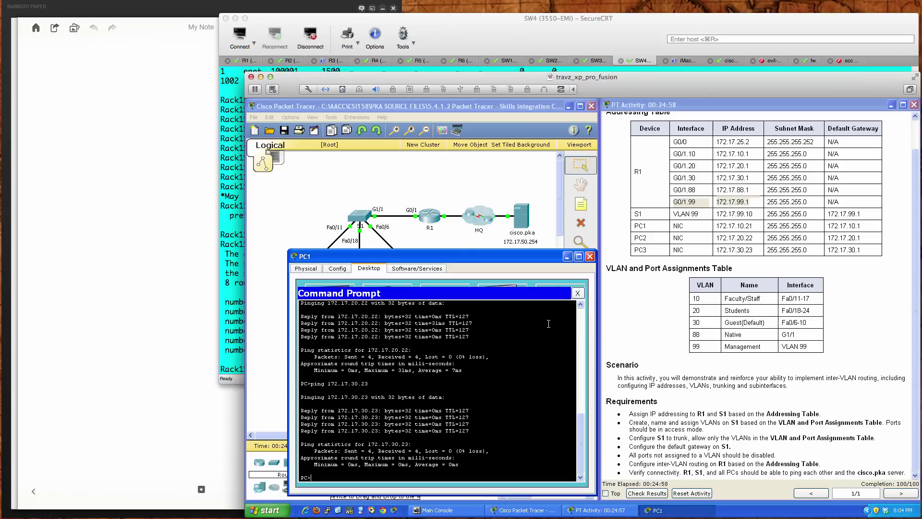
{"action": "type", "text": "e"}
{"action": "left_click", "coordinate": [578, 294]}
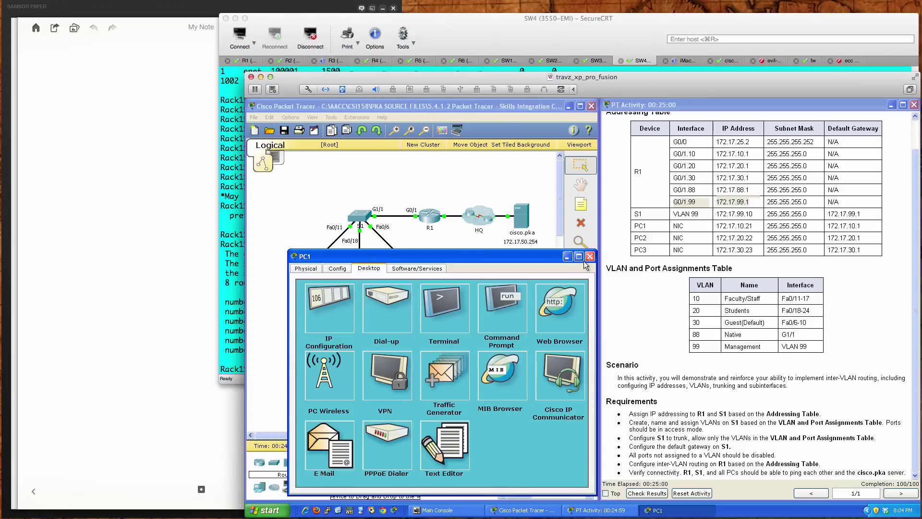
{"action": "left_click", "coordinate": [590, 256]}
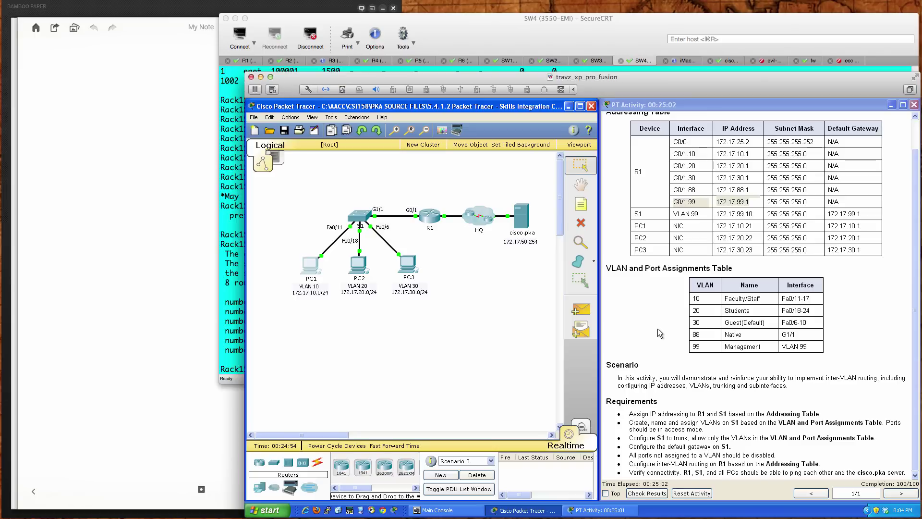